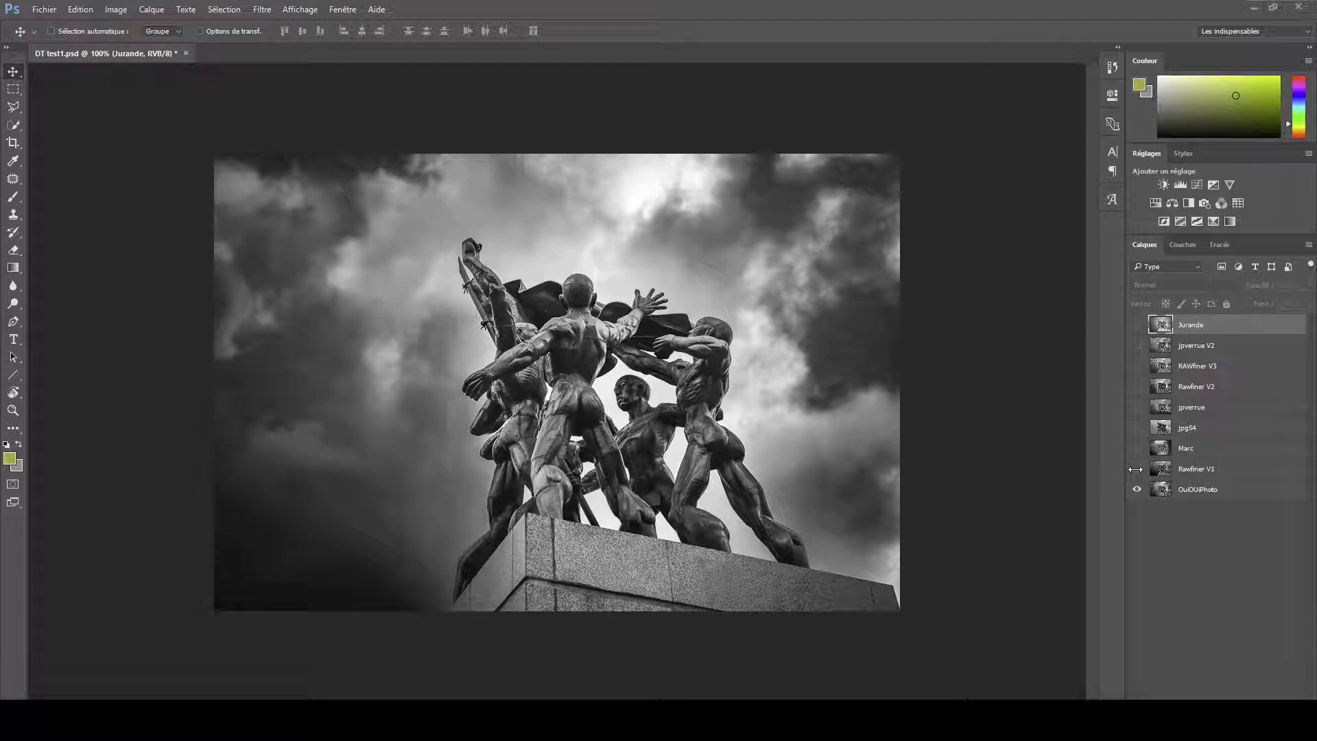
- Toggle the Rawfiner V1 layer's visibility repeatedly to compare its sky and statue treatment with the OuiOUiPhoto layer, ending with it hidden
left_click(1136, 469)
left_click(1136, 471)
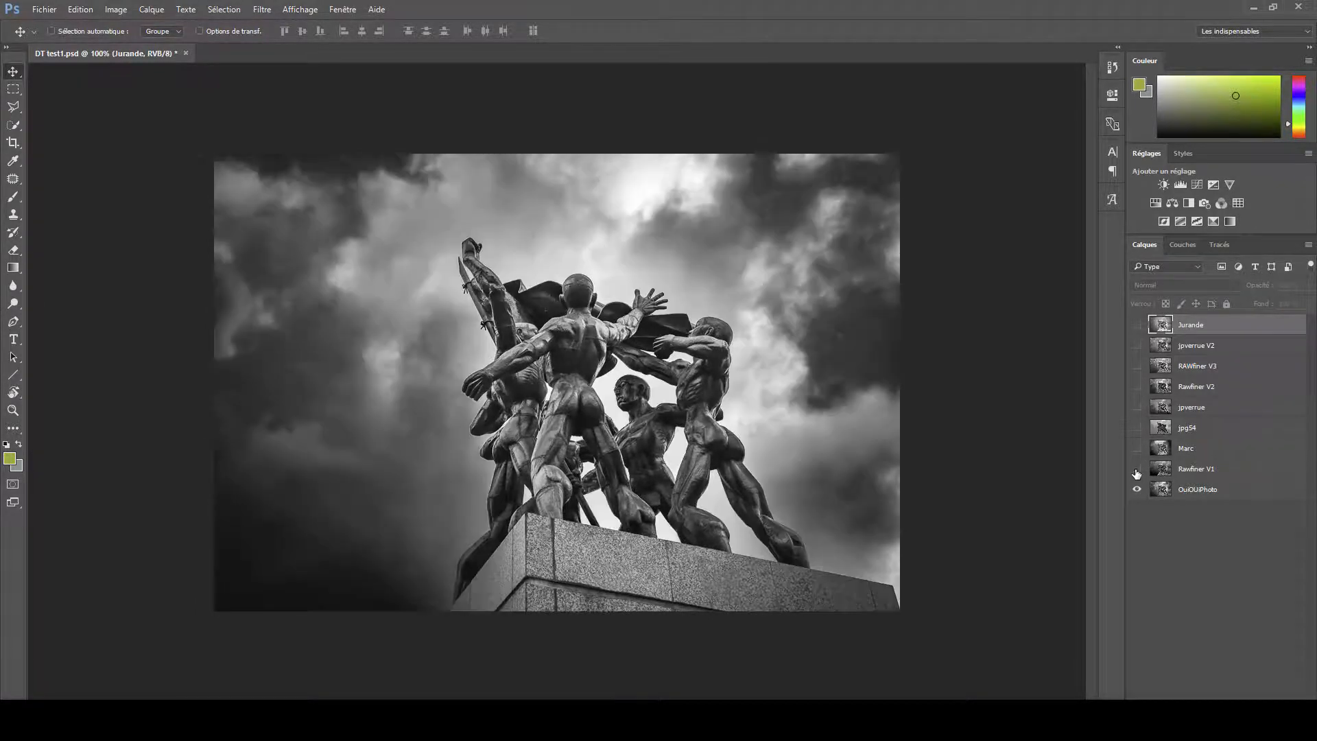
left_click(1136, 470)
left_click(1136, 471)
left_click(1136, 470)
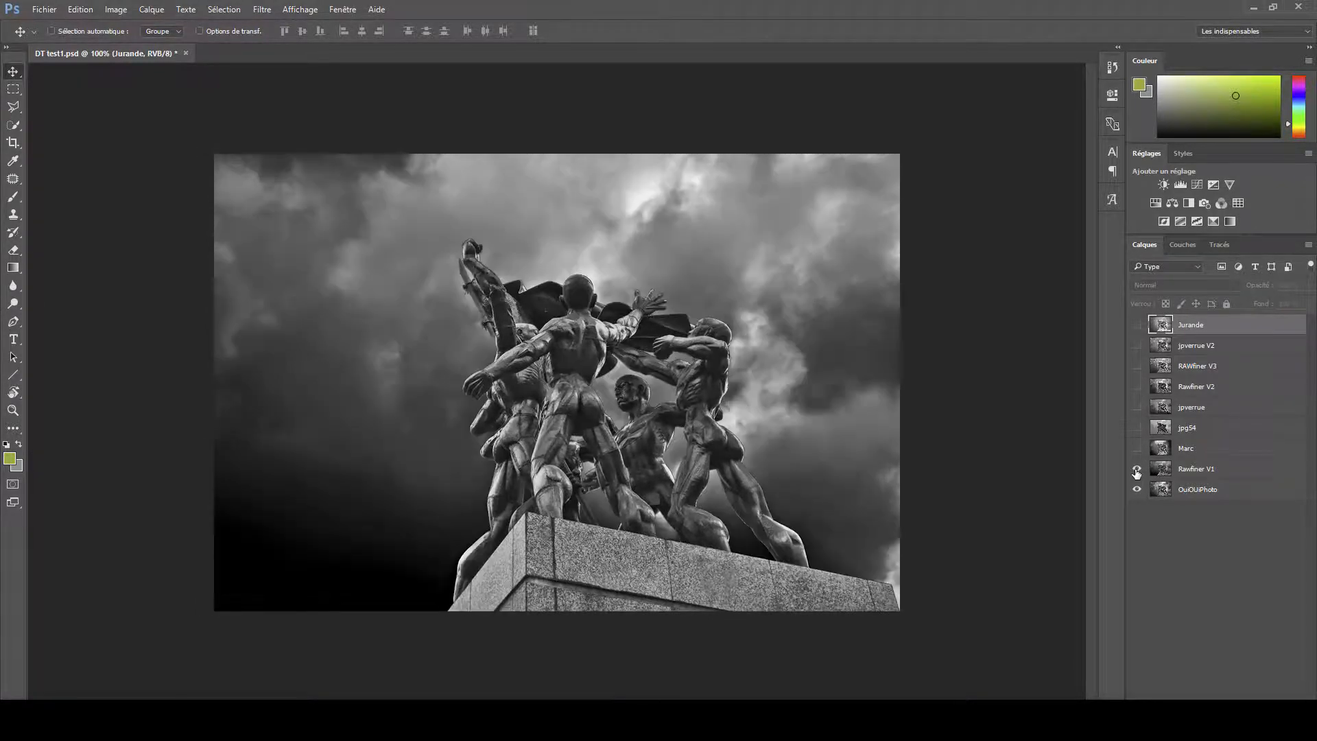
left_click(1136, 471)
left_click(1136, 471)
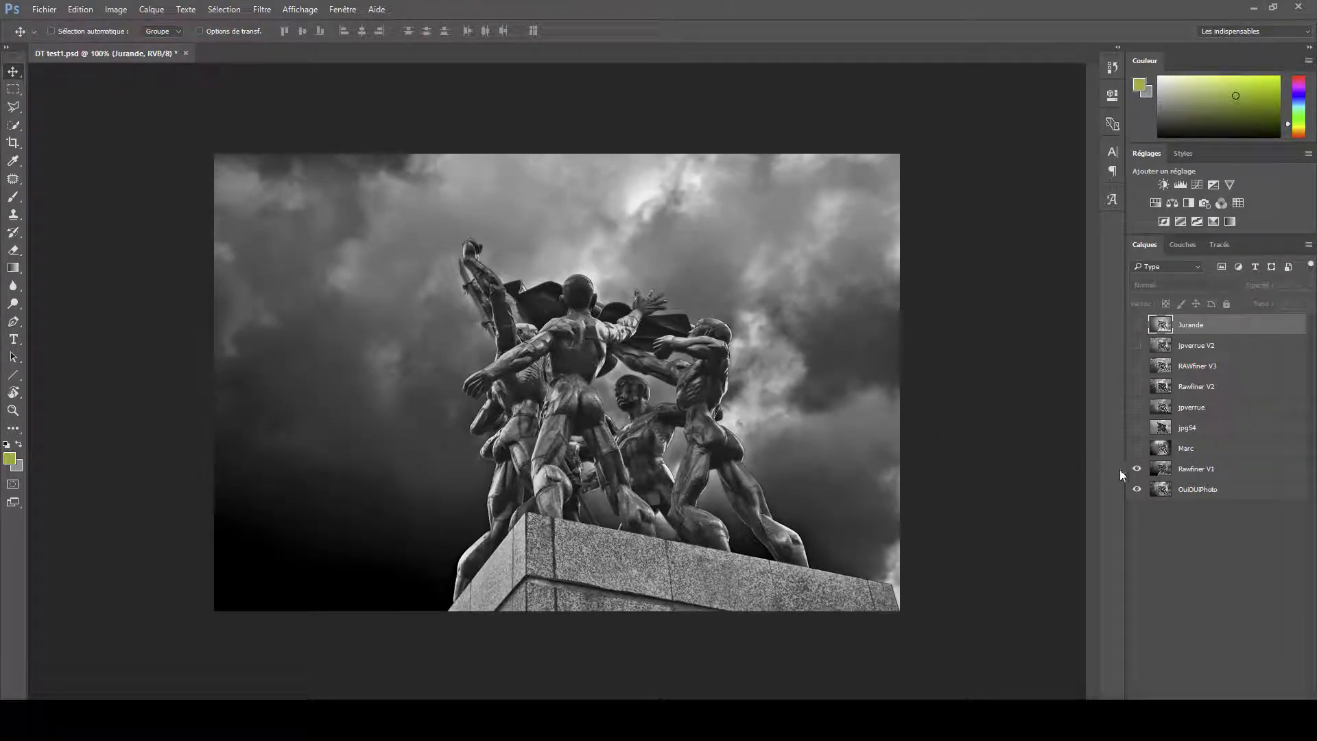
left_click(1136, 470)
left_click(1136, 470)
left_click(1136, 469)
left_click(1137, 471)
left_click(1137, 472)
left_click(1137, 471)
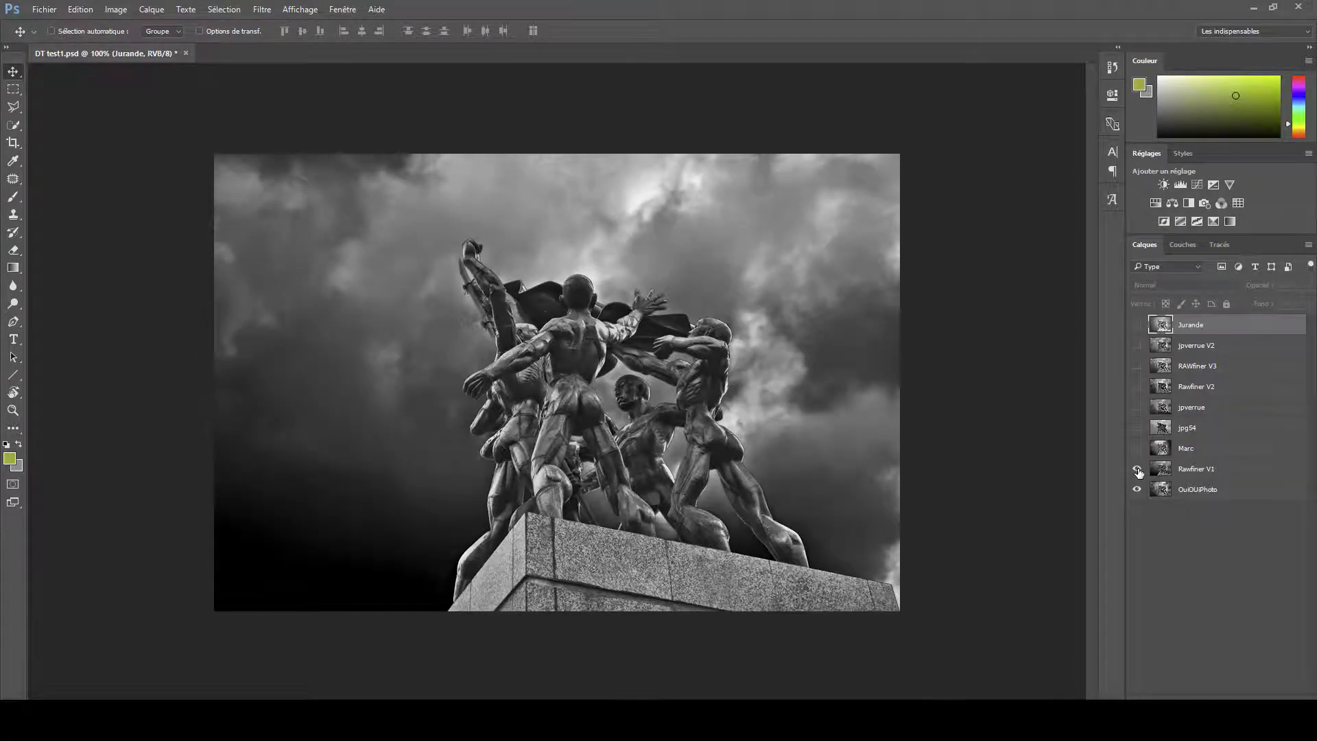
left_click(1137, 471)
left_click(1137, 471)
left_click(1137, 471)
left_click(1137, 471)
left_click(1137, 472)
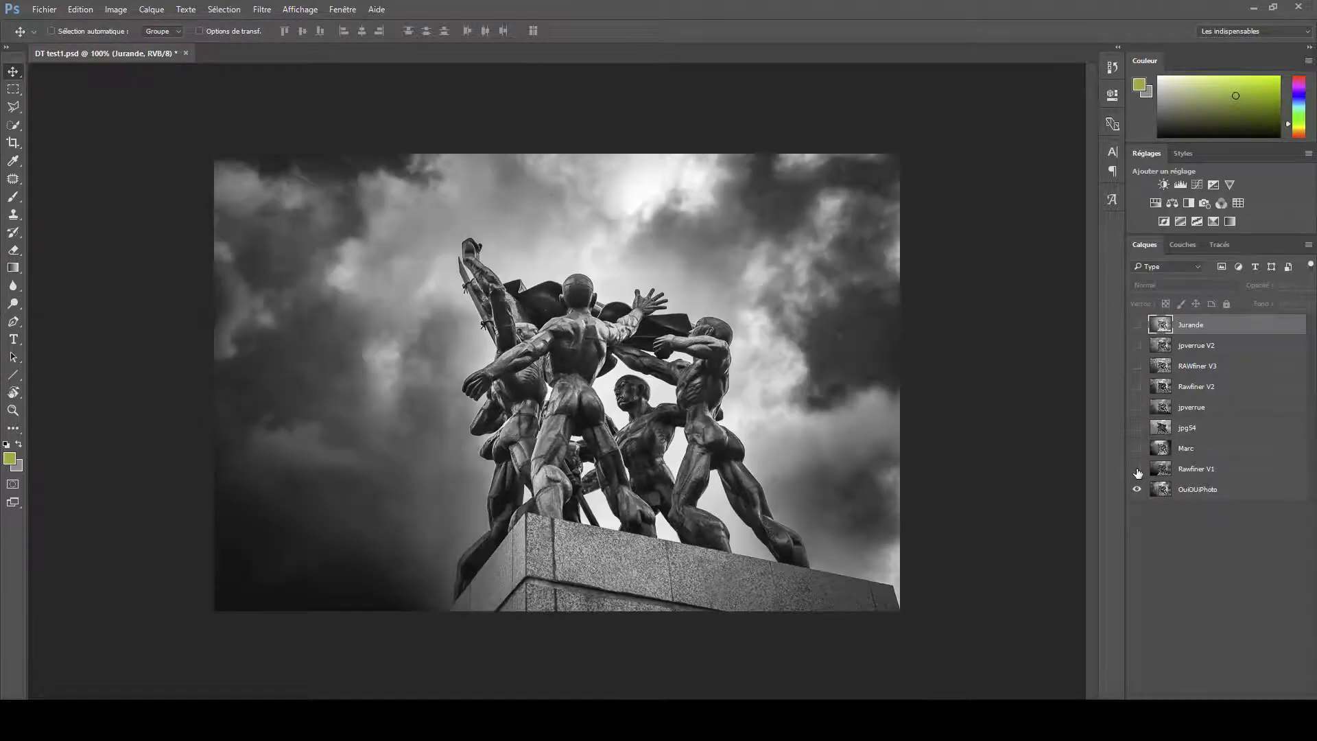
left_click(1136, 471)
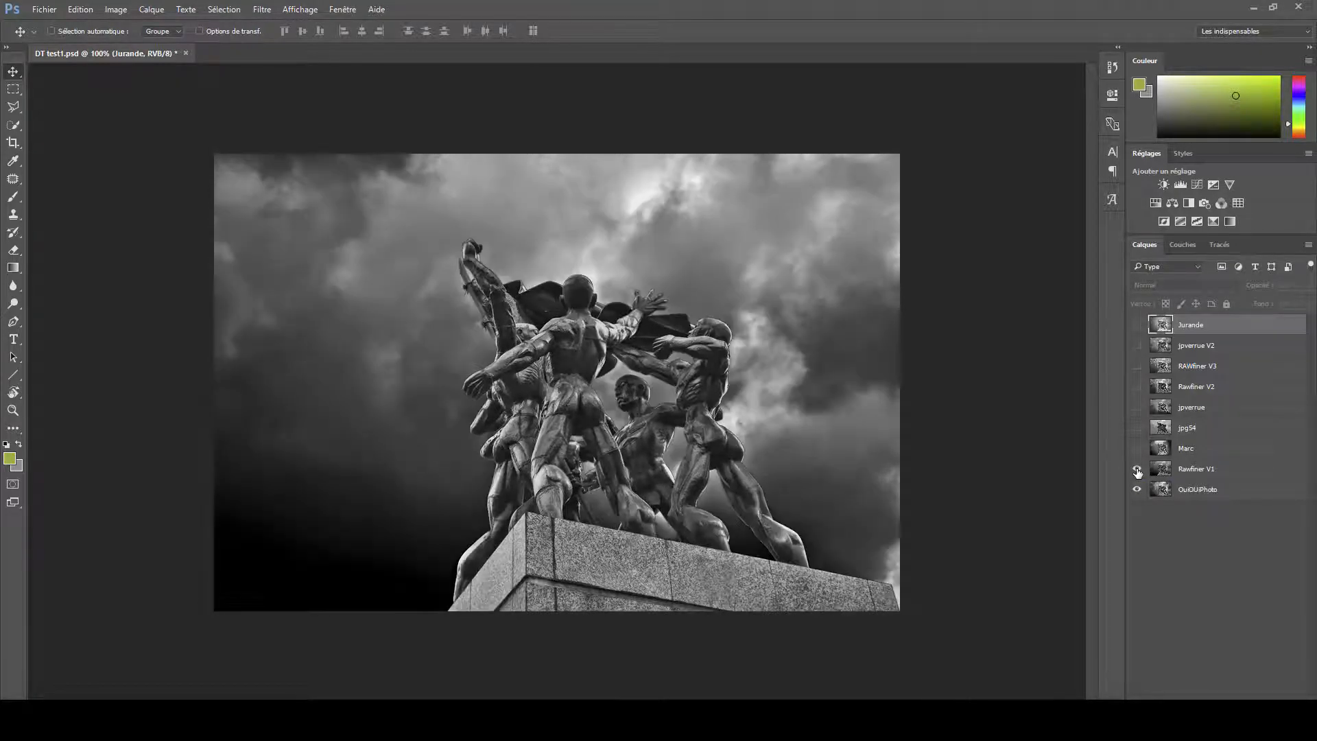
left_click(1137, 471)
left_click(1137, 471)
left_click(1136, 471)
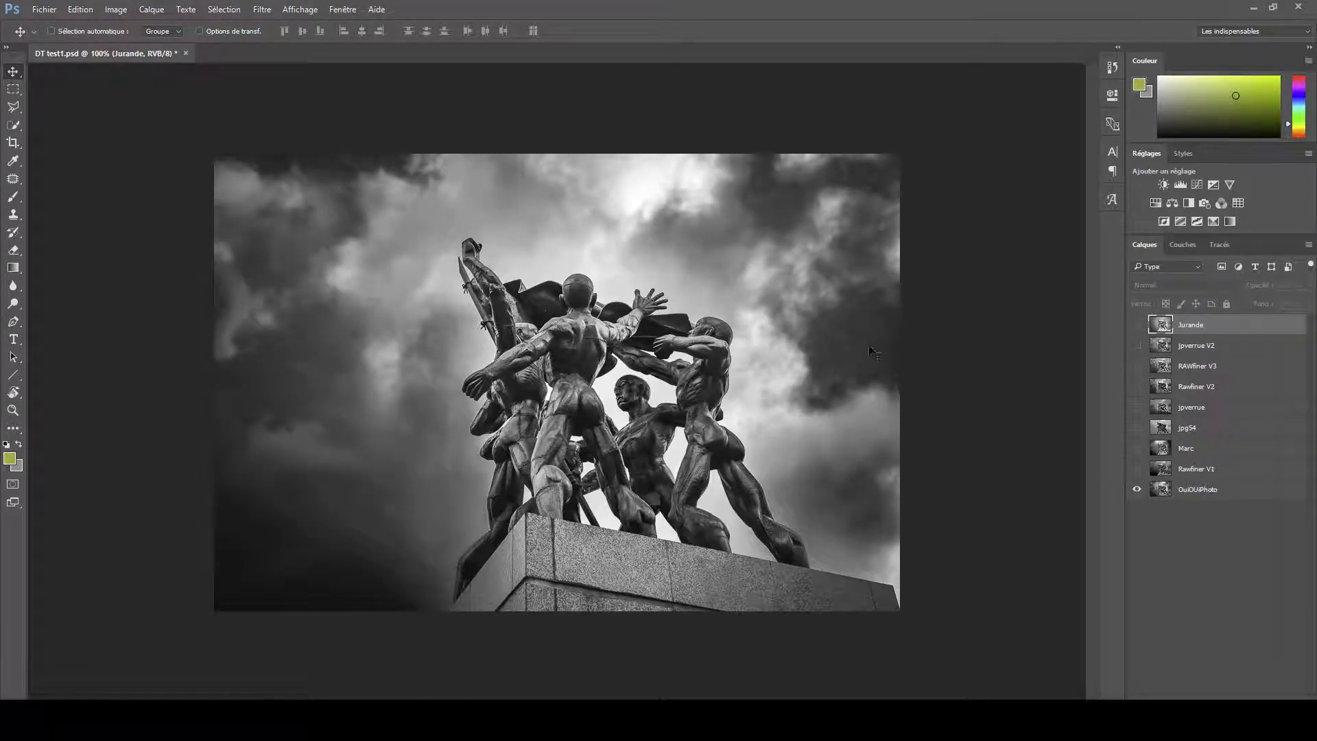
left_click(1137, 469)
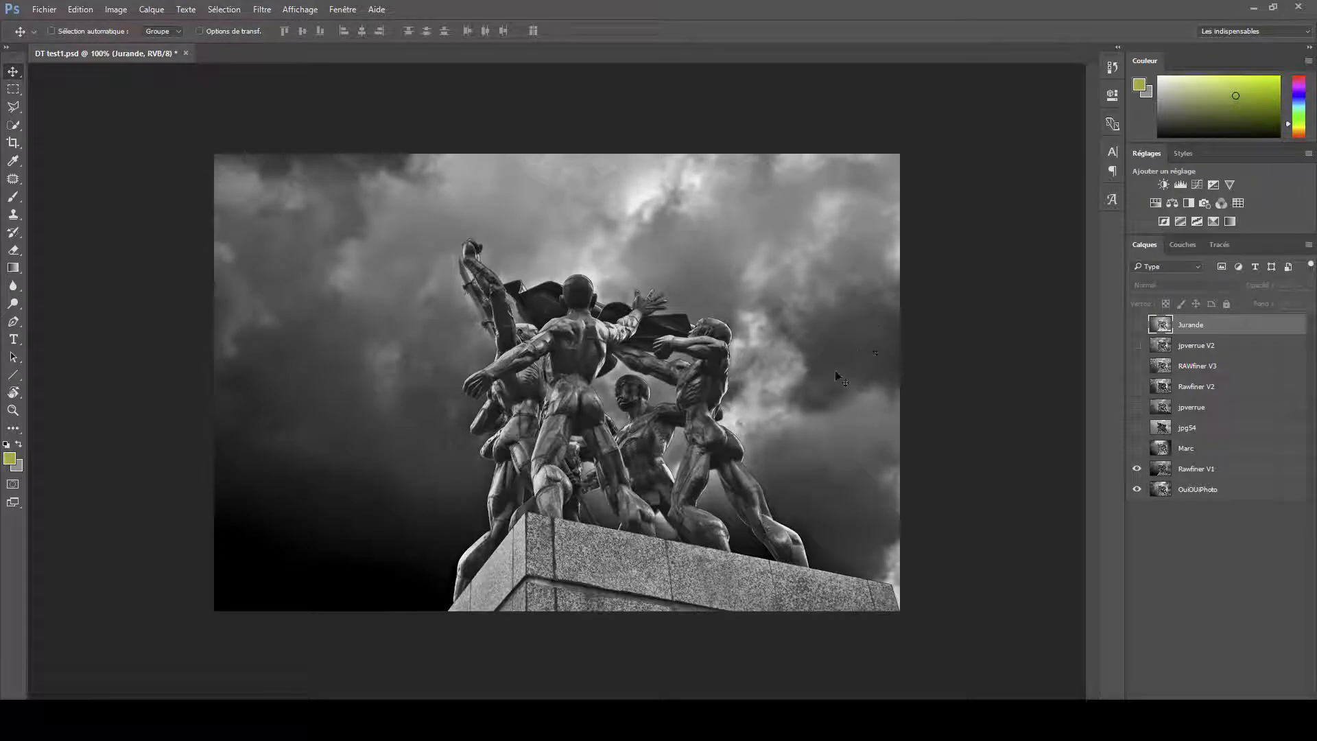
left_click(1136, 470)
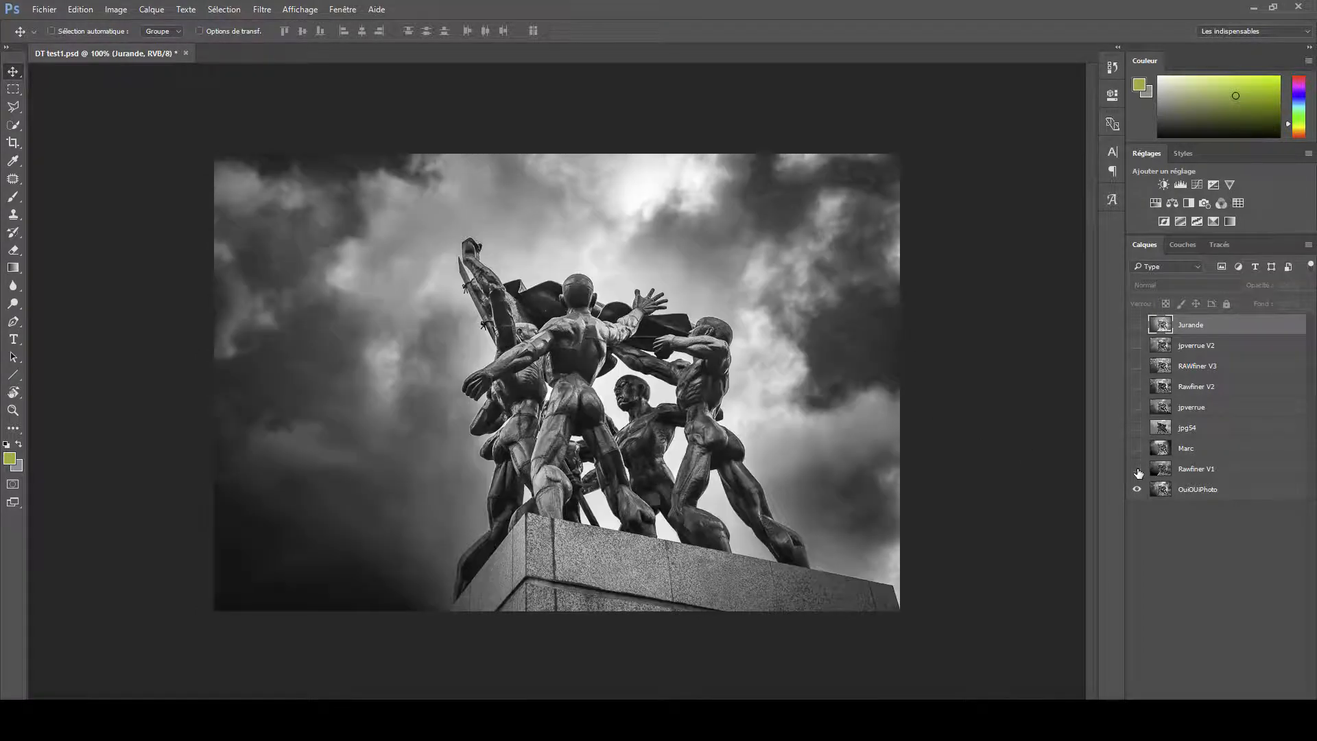
left_click(1137, 471)
left_click(1137, 471)
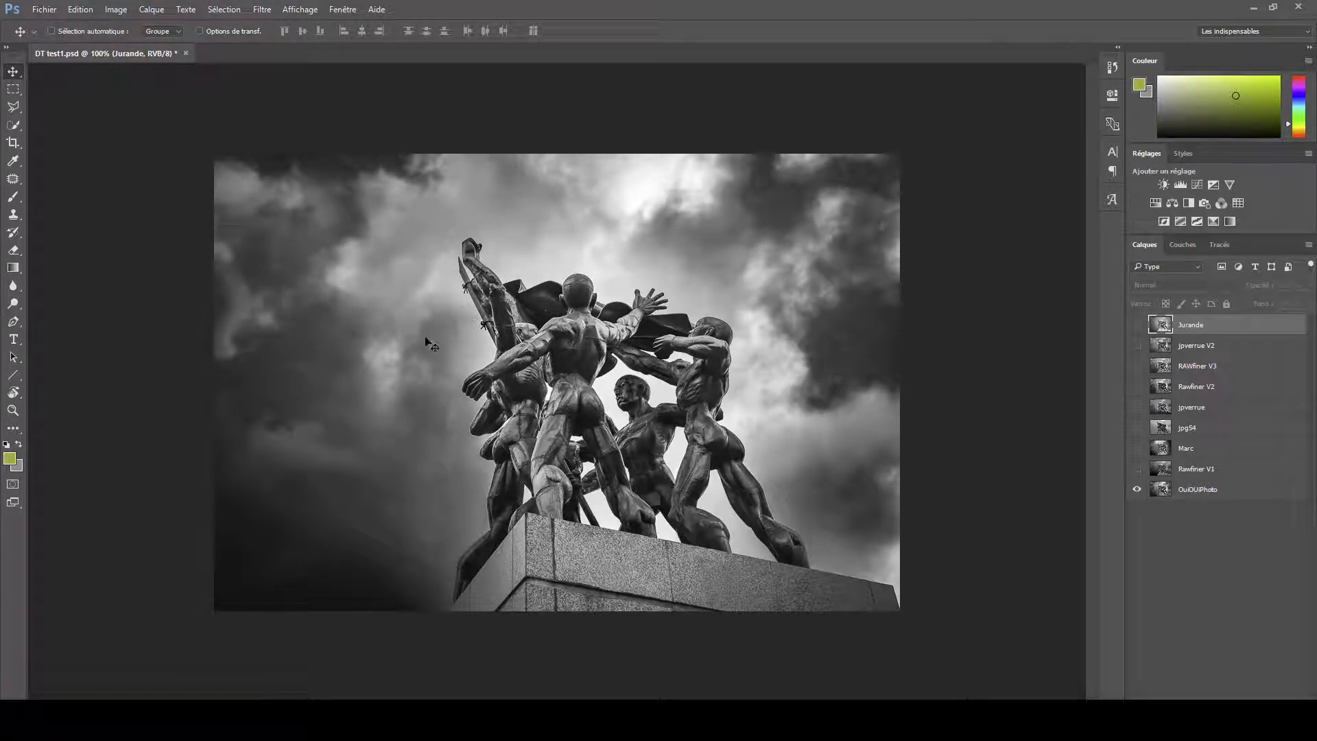
- Compare the layer directly above Rawfiner V1 with the OuiOUiPhoto version by repeatedly showing and hiding it, leaving it hidden
left_click(1137, 448)
left_click(1137, 448)
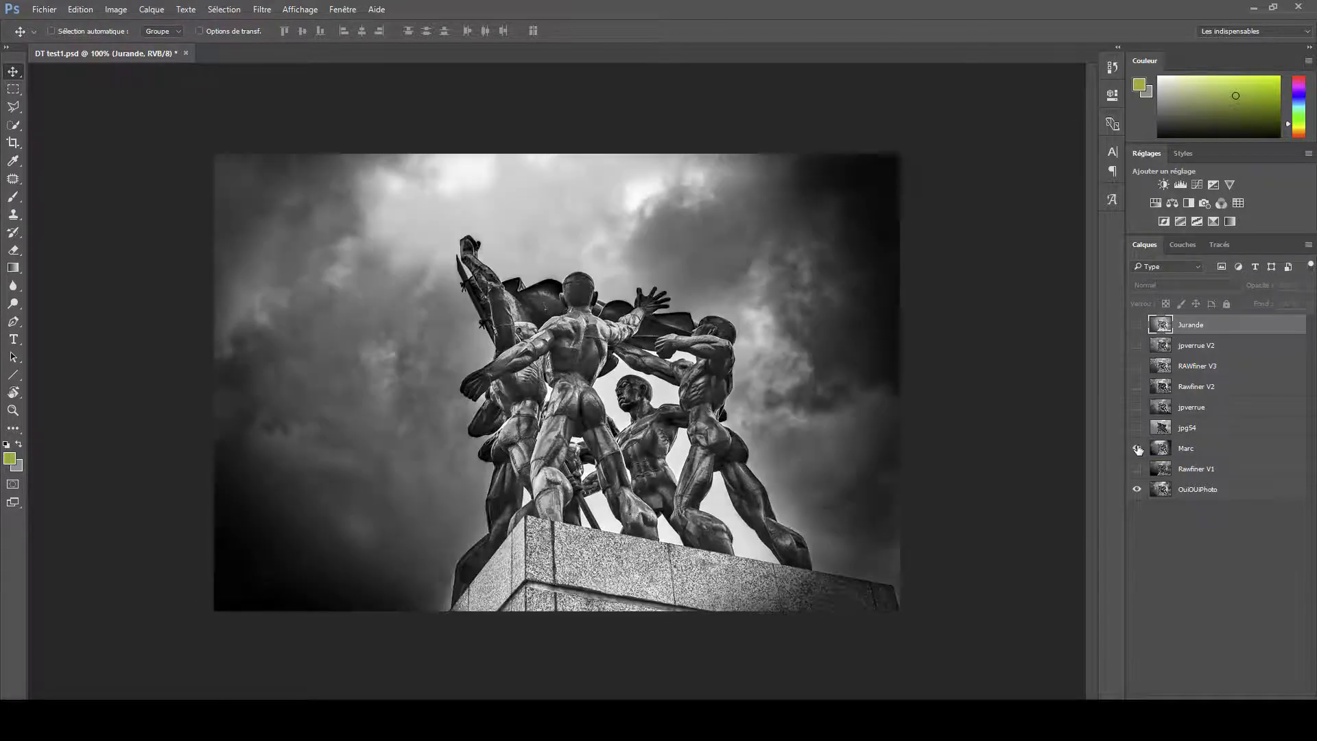
left_click(1137, 449)
left_click(1137, 450)
left_click(1137, 450)
left_click(1137, 450)
left_click(1137, 450)
left_click(1137, 449)
left_click(1137, 450)
left_click(1137, 450)
left_click(1137, 450)
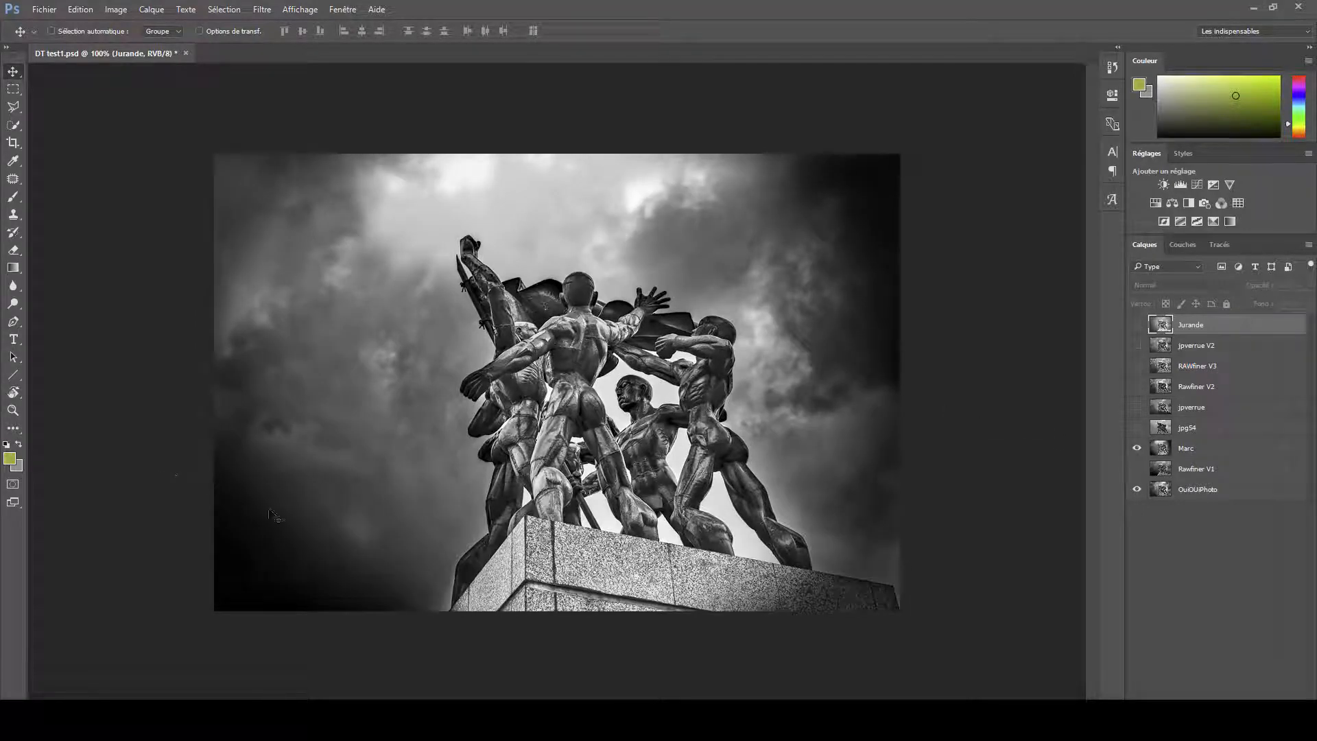
left_click(1138, 449)
left_click(1138, 450)
left_click(1138, 449)
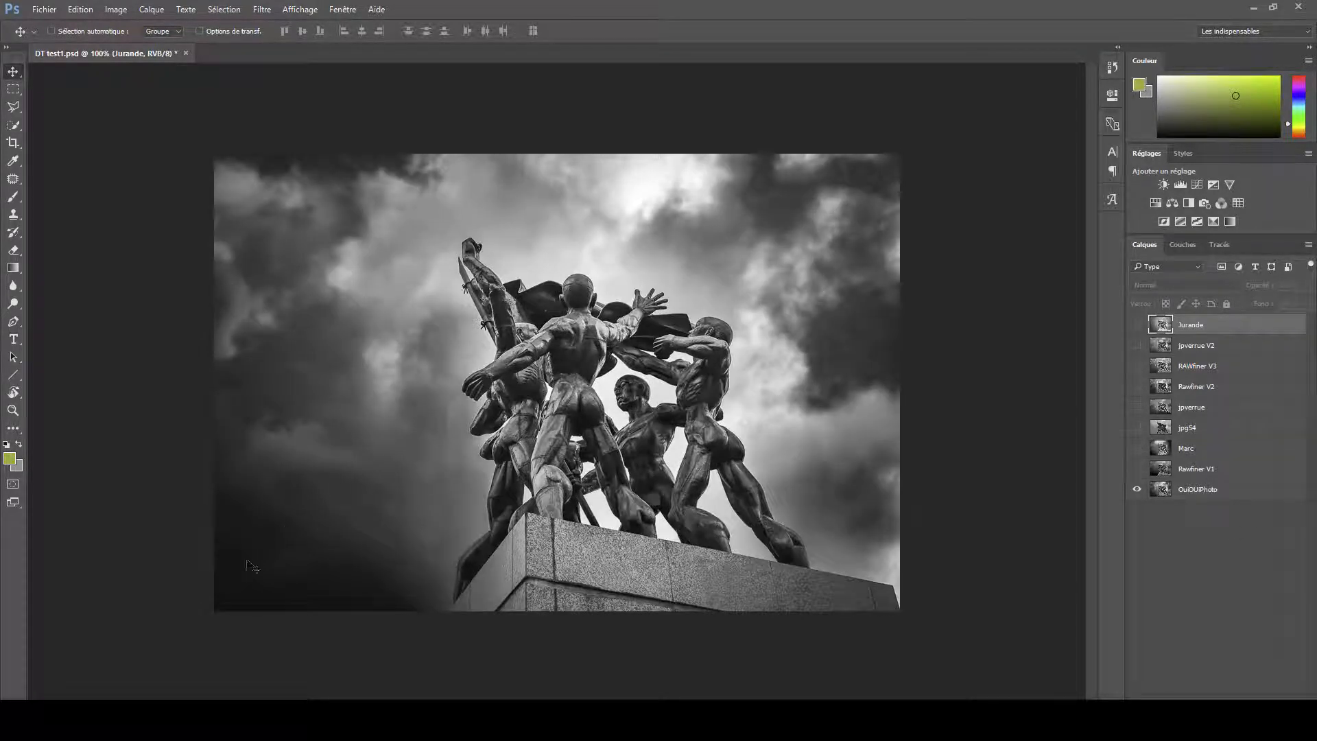
left_click(1137, 447)
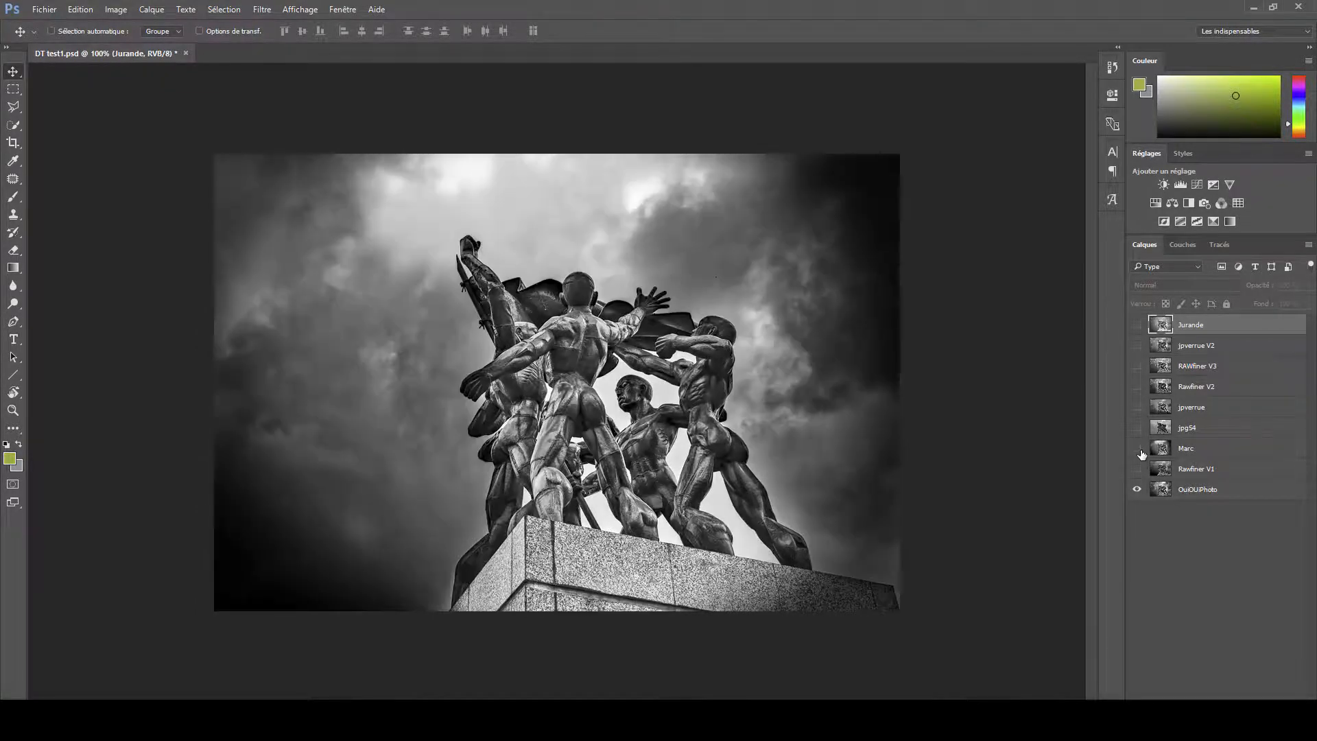
left_click(1139, 449)
left_click(1137, 448)
left_click(1138, 449)
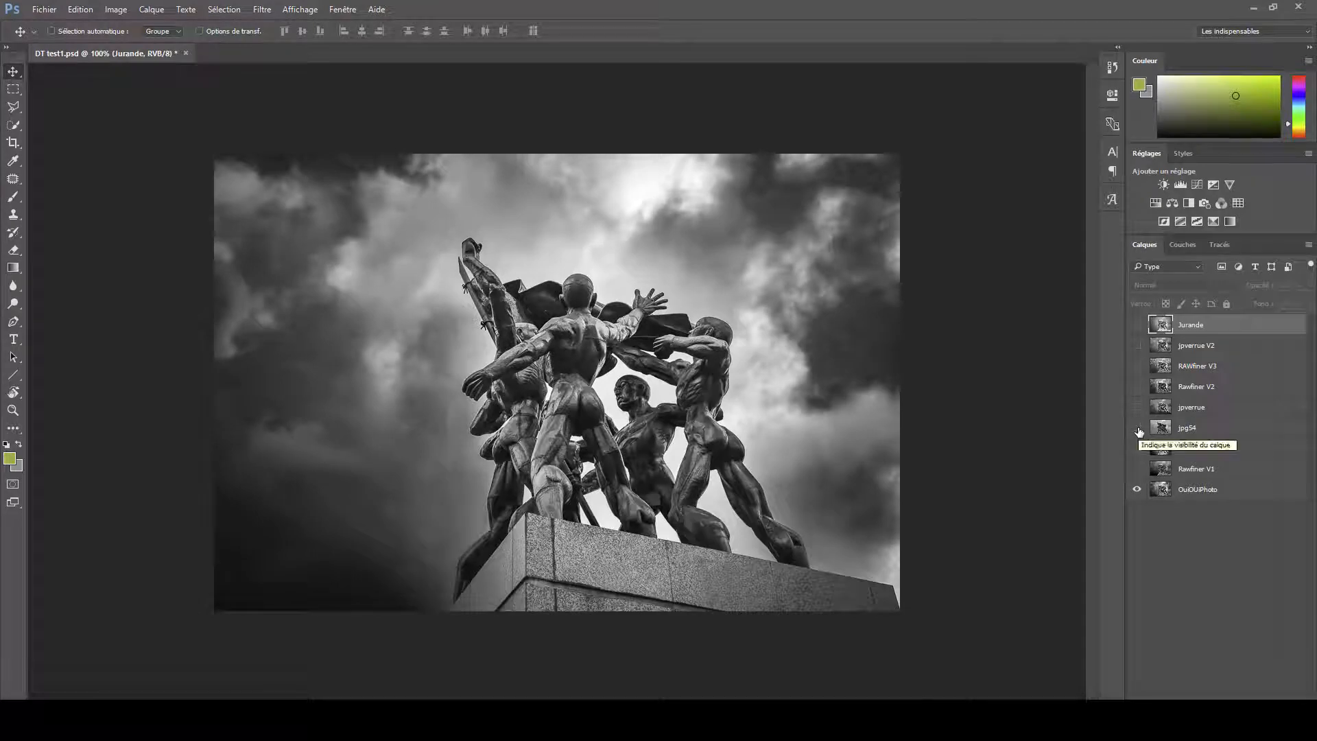
- Show and hide the jpg54 layer several times to compare its framing and tones with the OuiOUiPhoto layer, leaving it hidden
left_click(1138, 428)
left_click(1137, 429)
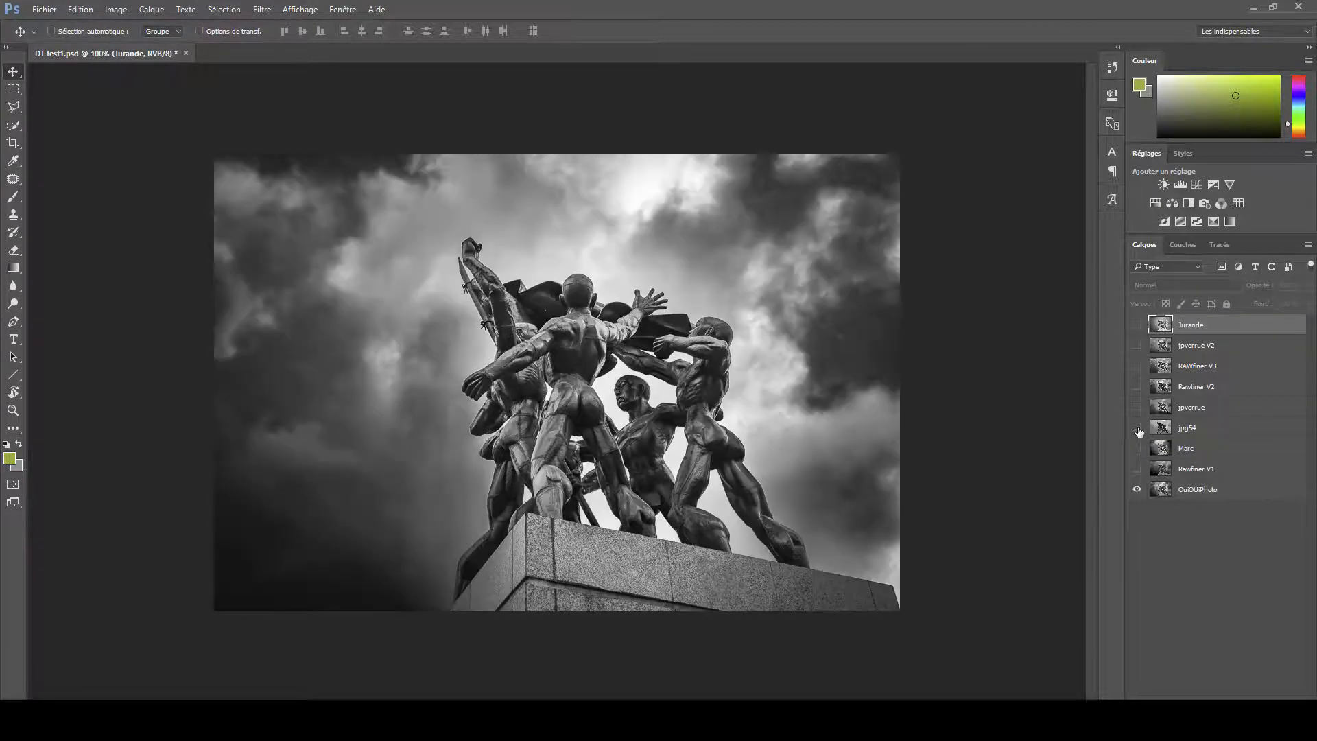
left_click(1137, 428)
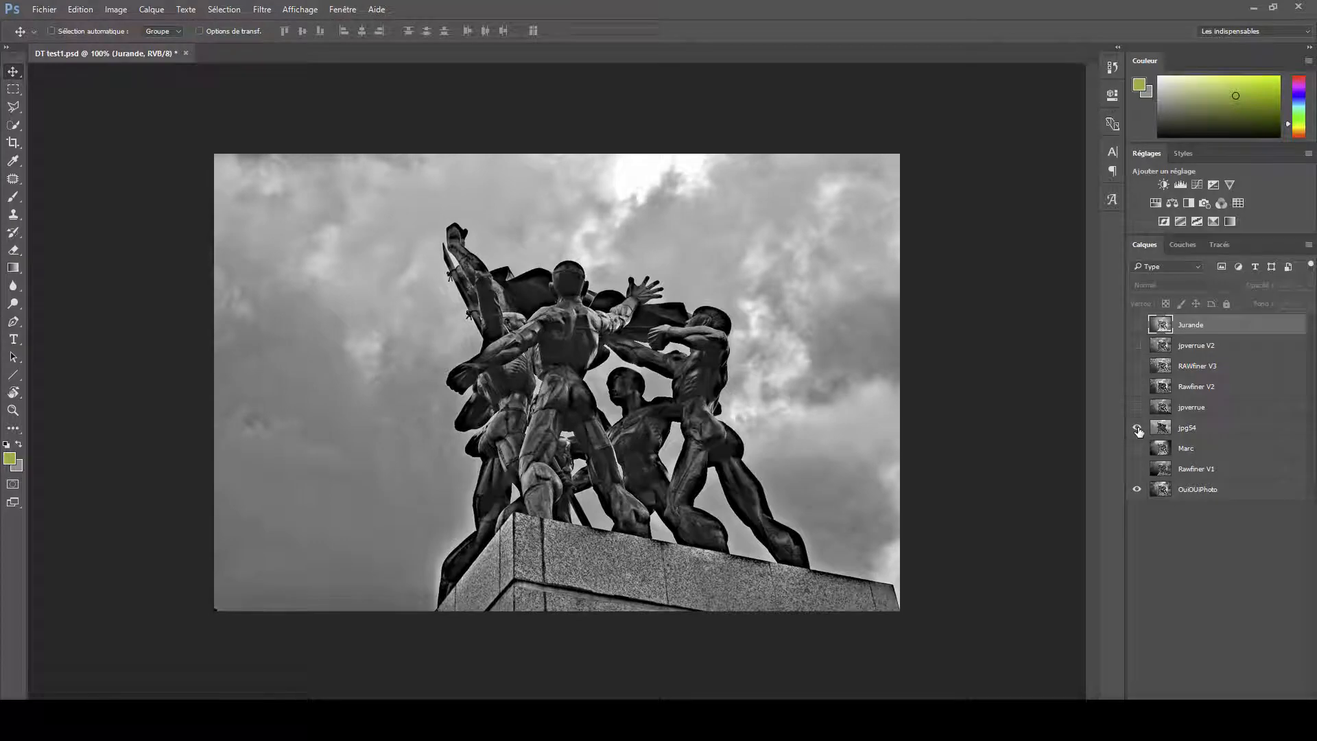
left_click(1138, 429)
left_click(1137, 429)
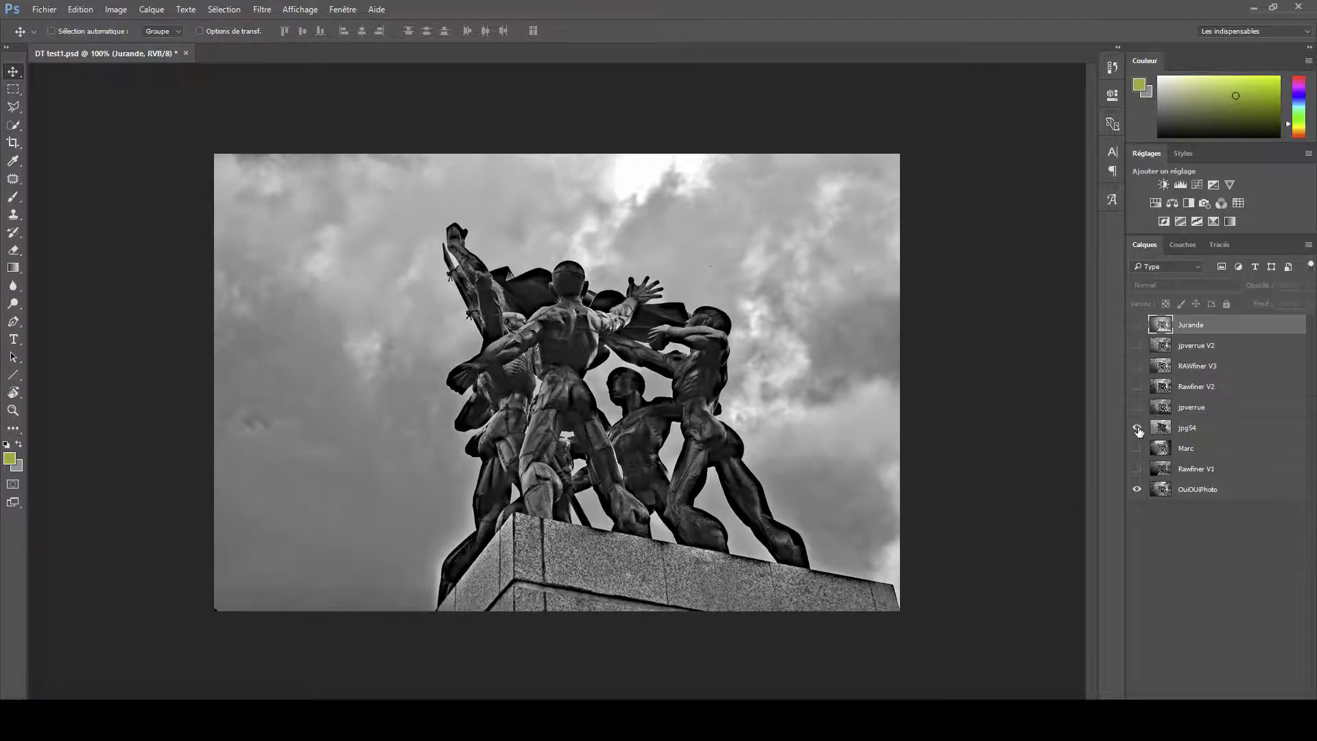
left_click(1138, 428)
left_click(1137, 429)
left_click(1138, 428)
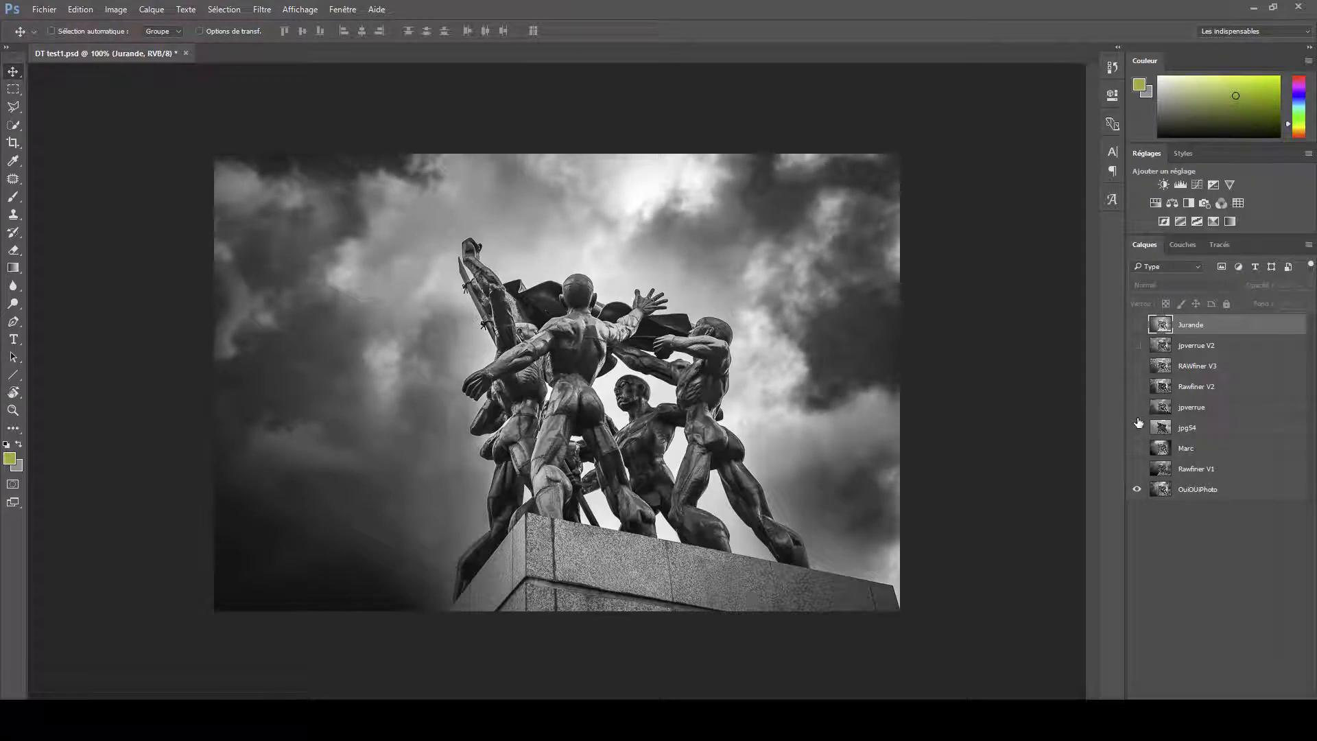
- Alternate the visibility of the layer directly above jpg54 to examine its sky, statue and pedestal against OuiOUiPhoto, leaving it hidden
left_click(1138, 407)
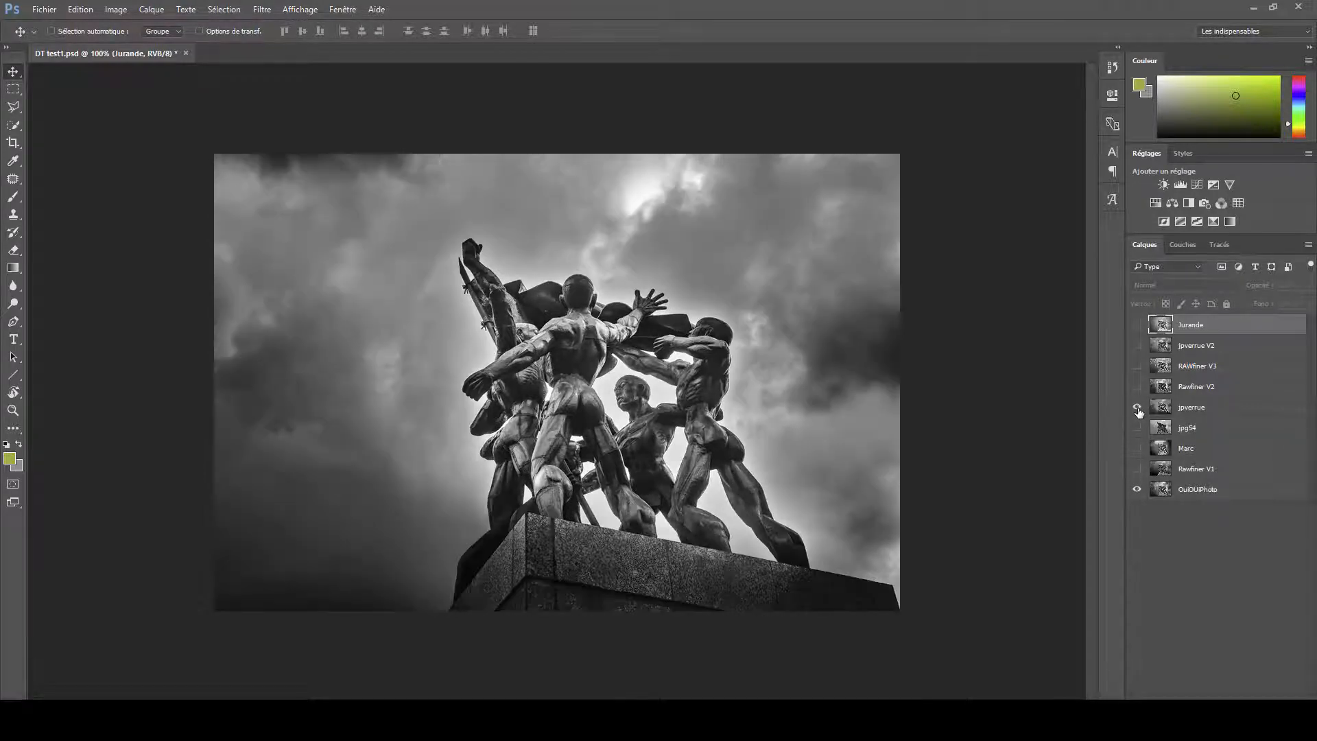
left_click(1138, 408)
left_click(1138, 409)
left_click(1137, 408)
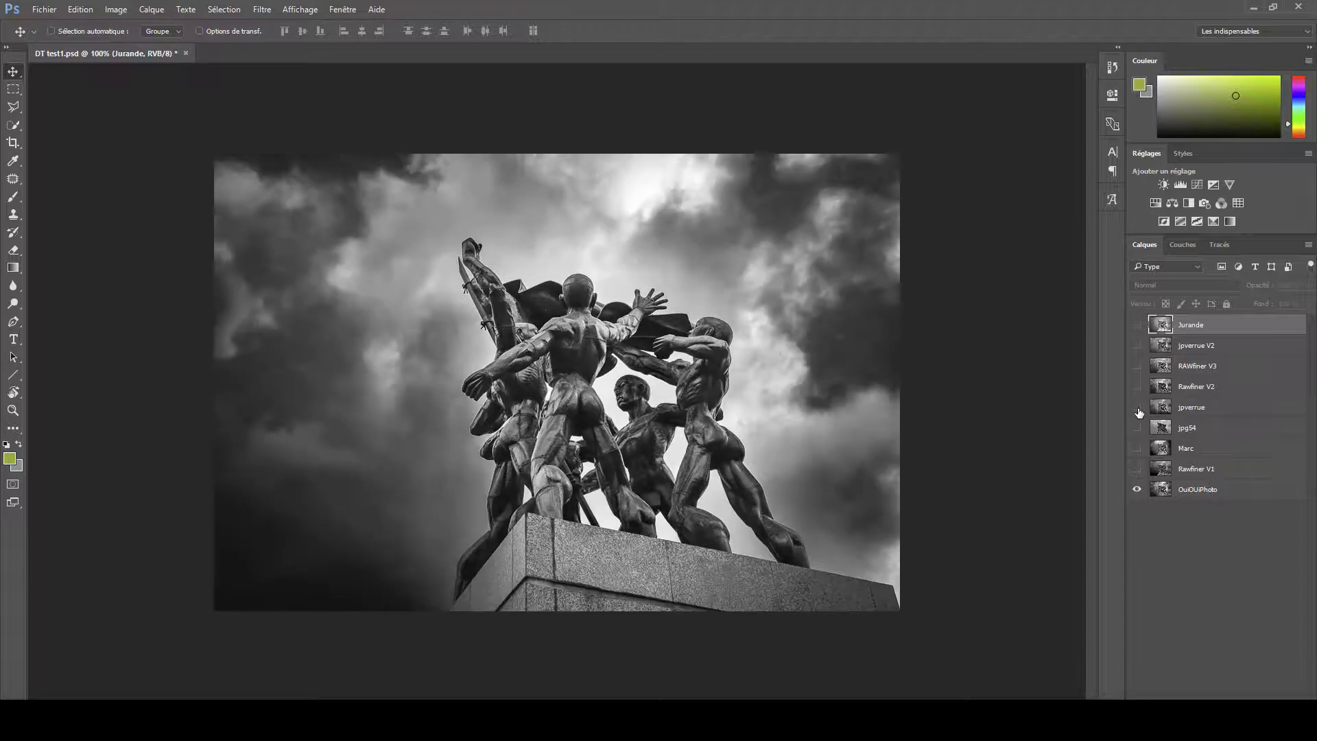
left_click(1137, 409)
left_click(1137, 409)
left_click(1137, 409)
left_click(1137, 409)
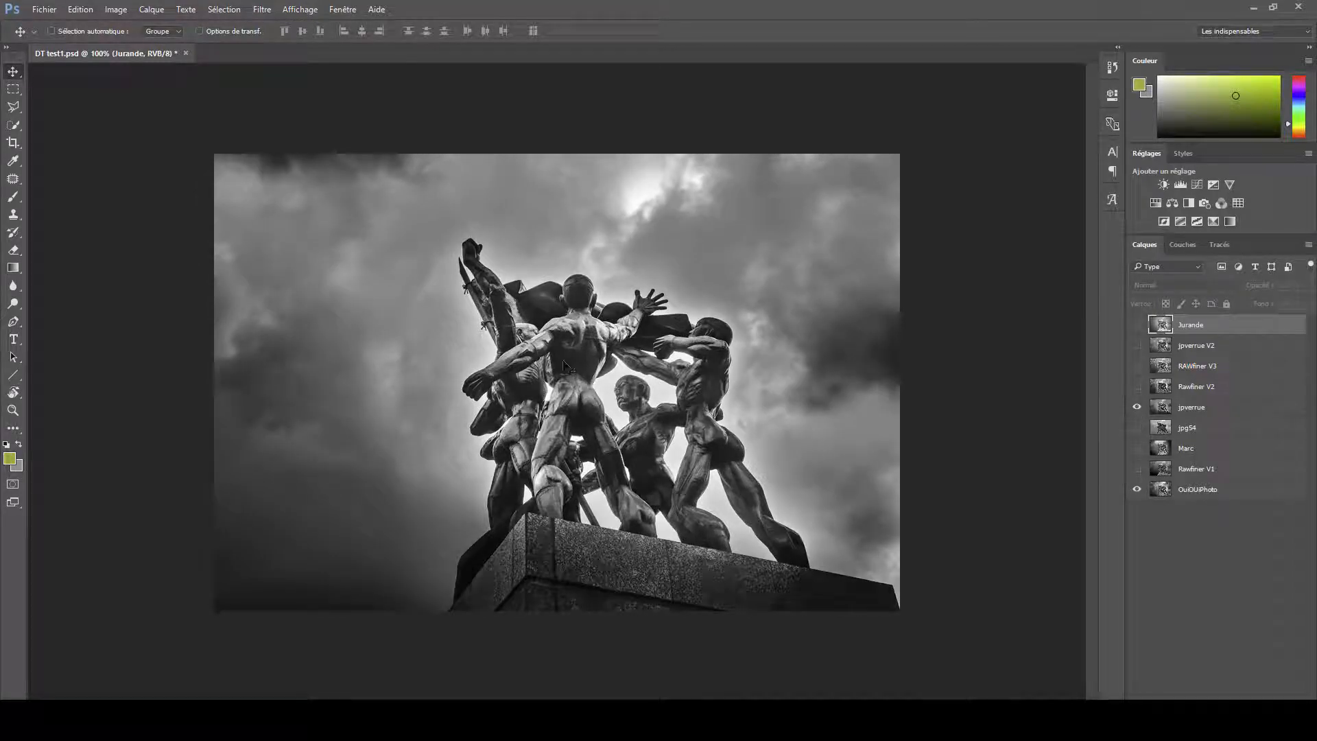
left_click(1136, 409)
left_click(1136, 409)
left_click(1135, 408)
left_click(1136, 408)
left_click(1135, 409)
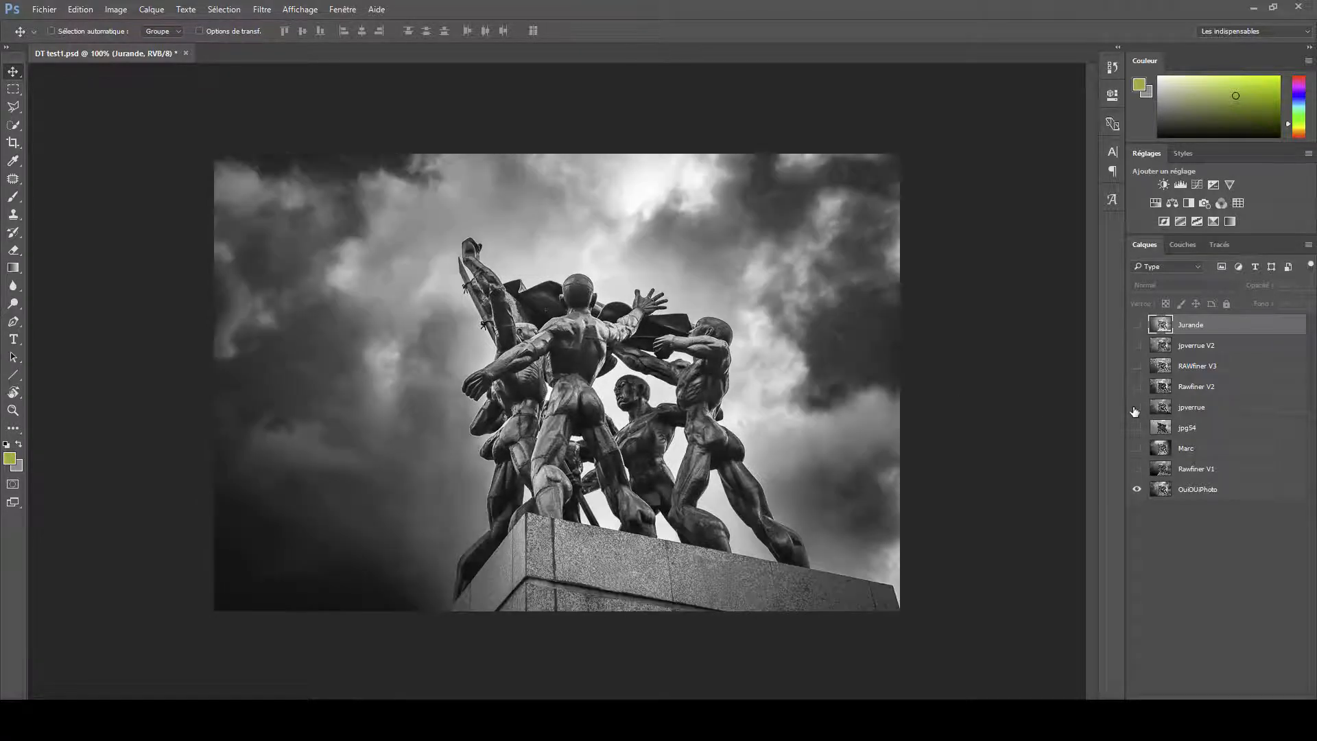
left_click(1135, 409)
left_click(1135, 408)
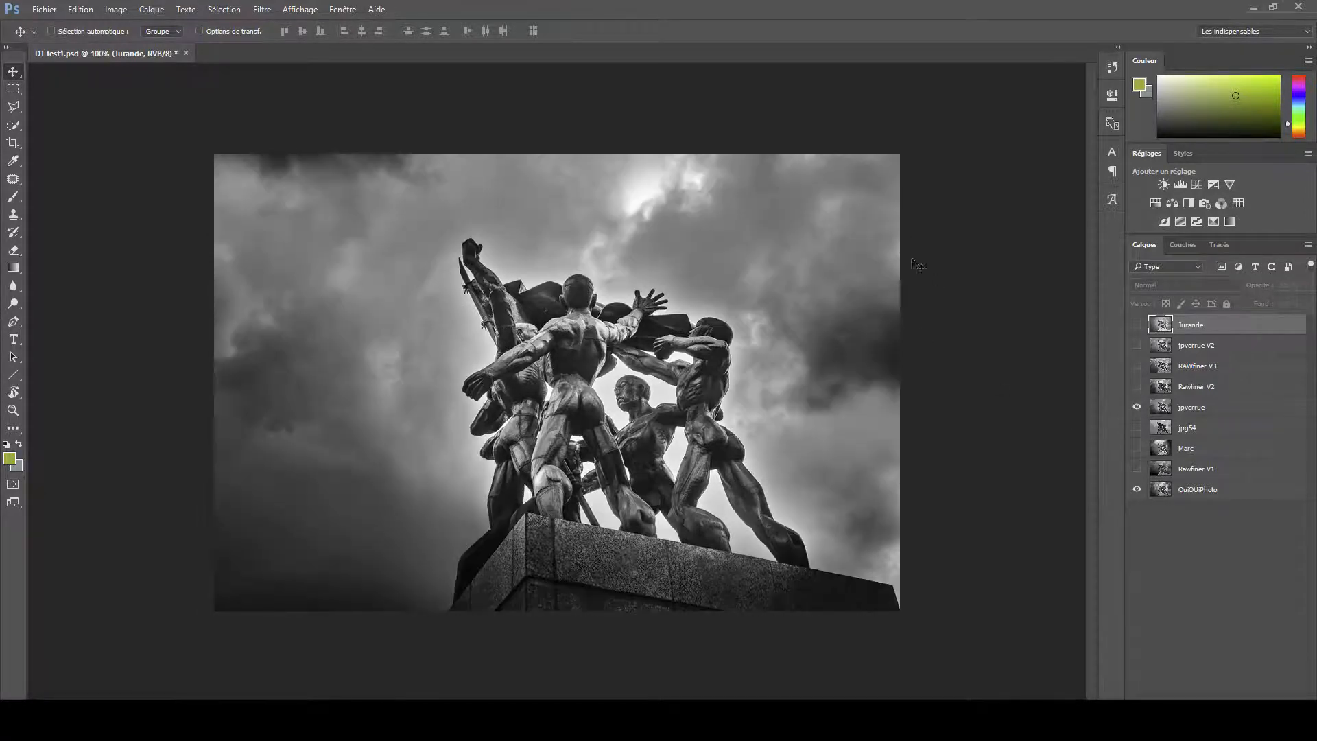
left_click(1136, 408)
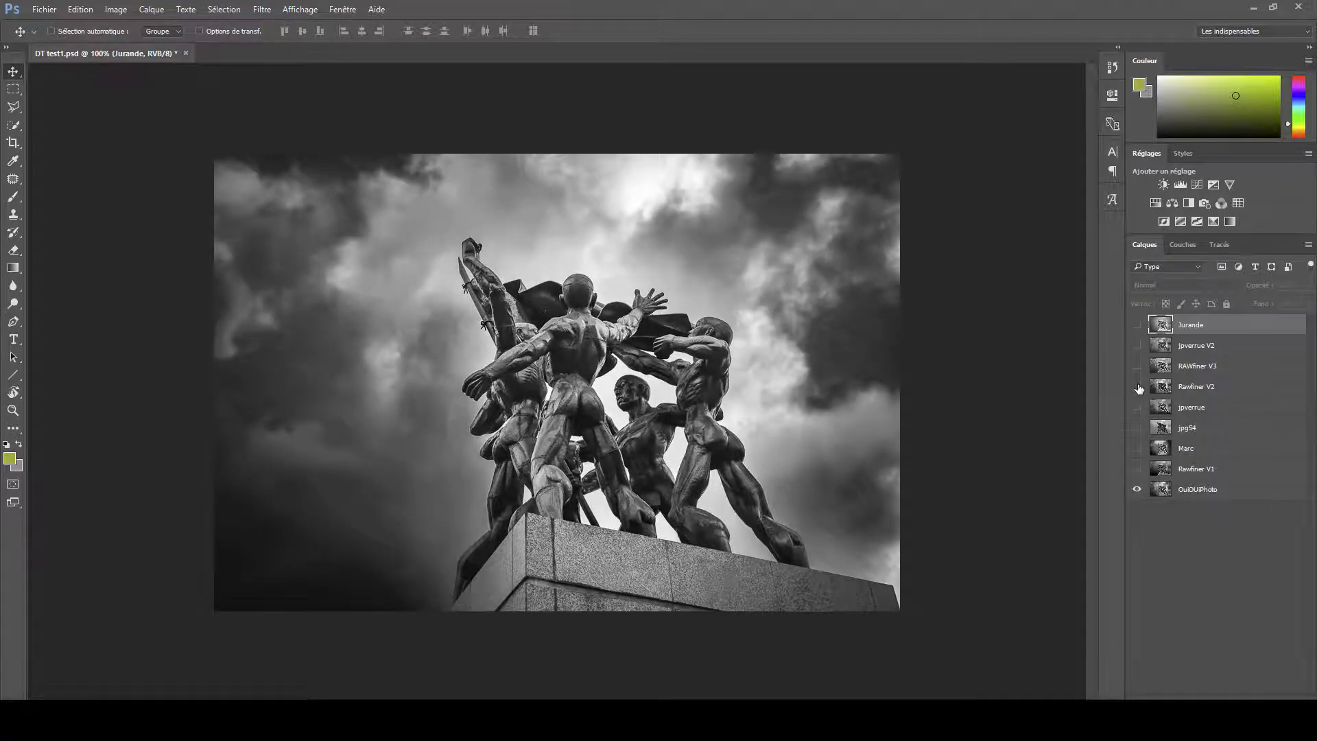
- Switch the Rawfiner V2 layer on and off to compare its clouds and statue contrast with the OuiOUiPhoto layer, leaving it hidden
left_click(1136, 386)
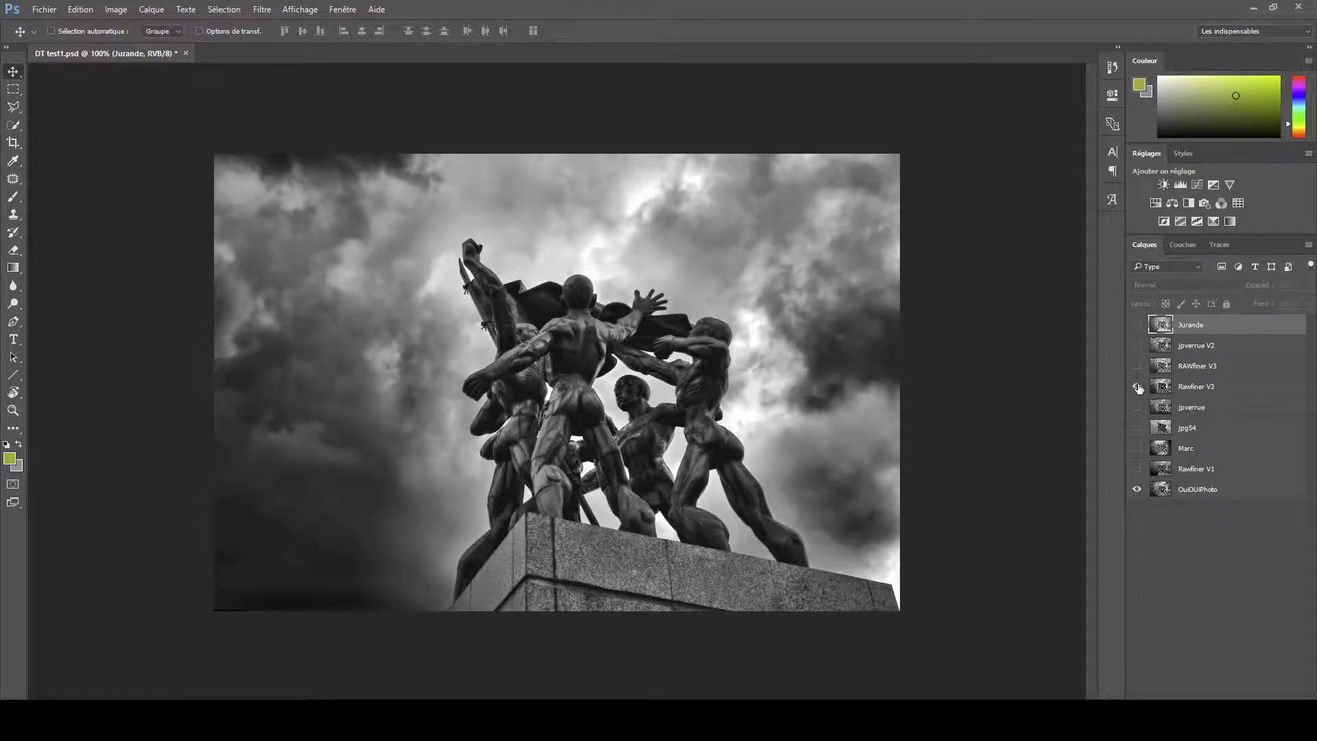
left_click(1137, 387)
left_click(1136, 387)
left_click(1137, 387)
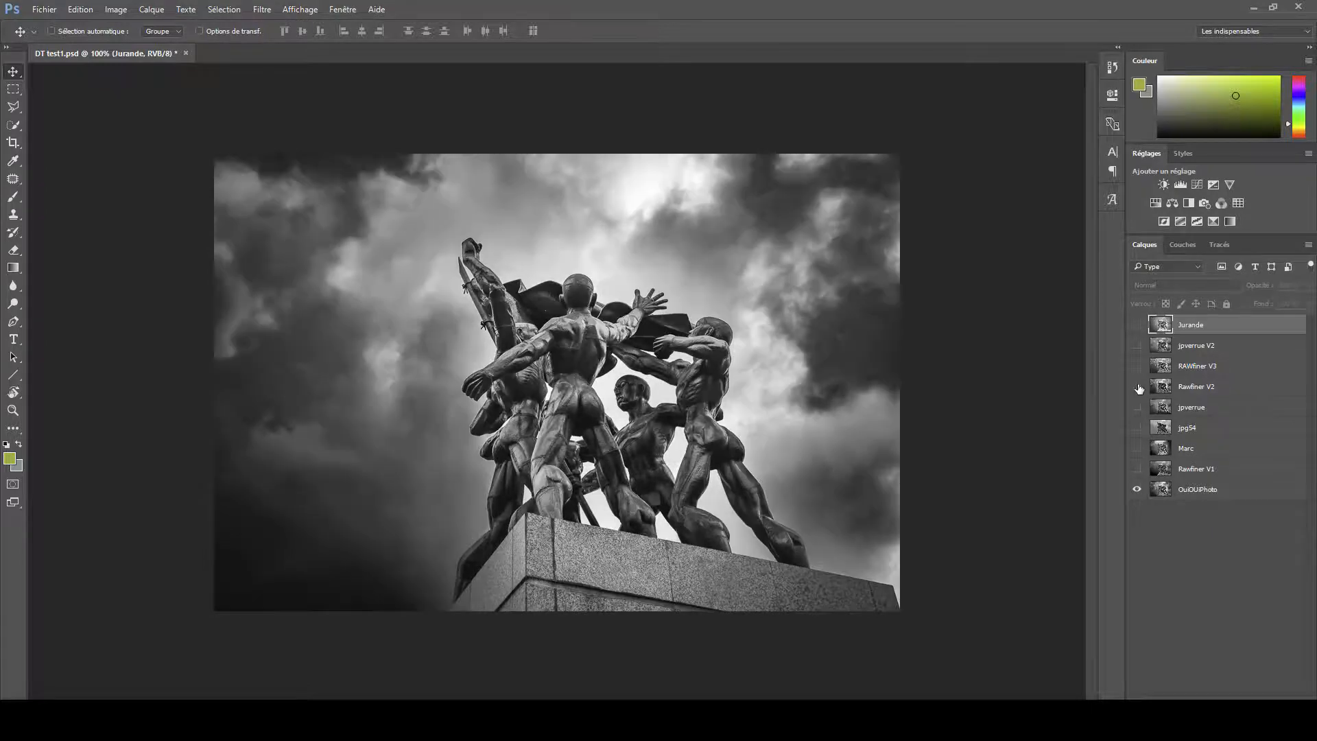
left_click(1137, 387)
left_click(1137, 387)
left_click(1137, 386)
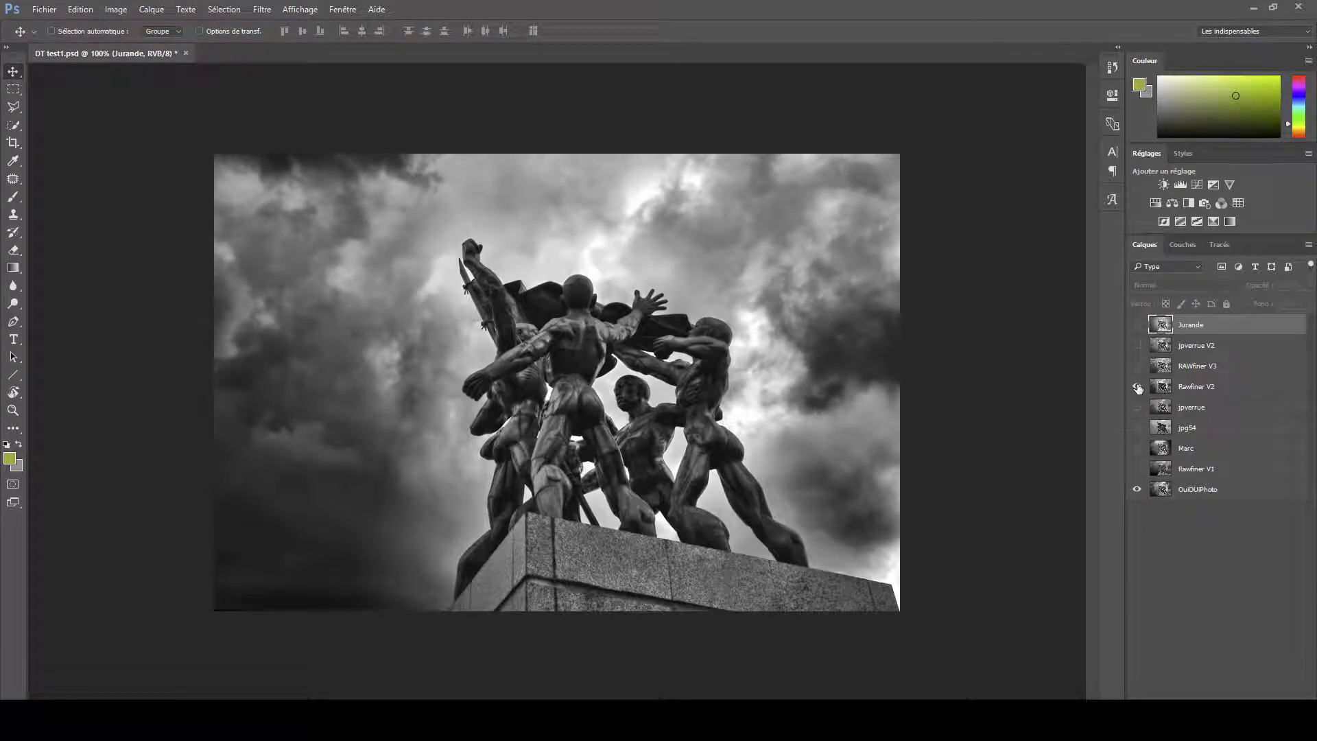
left_click(1137, 387)
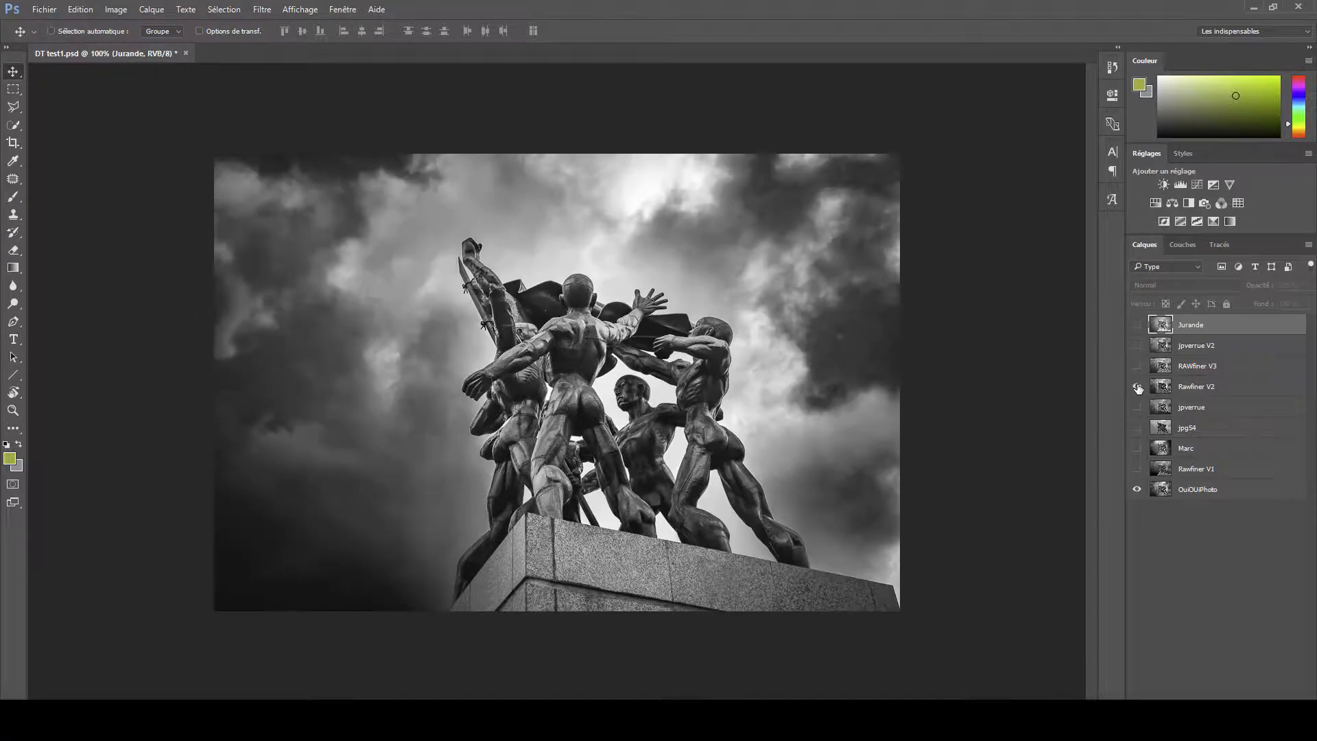
left_click(1136, 386)
left_click(1137, 387)
left_click(1137, 387)
left_click(1137, 387)
left_click(1137, 386)
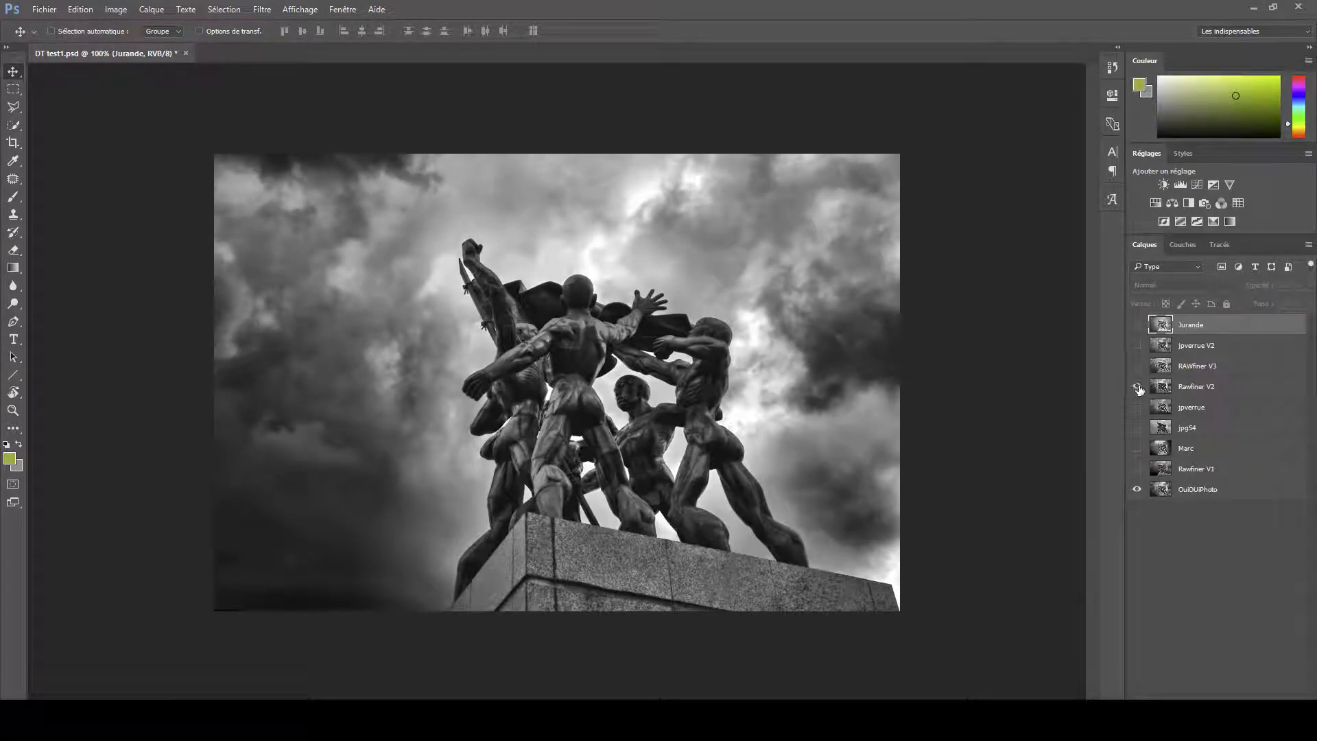
left_click(1137, 386)
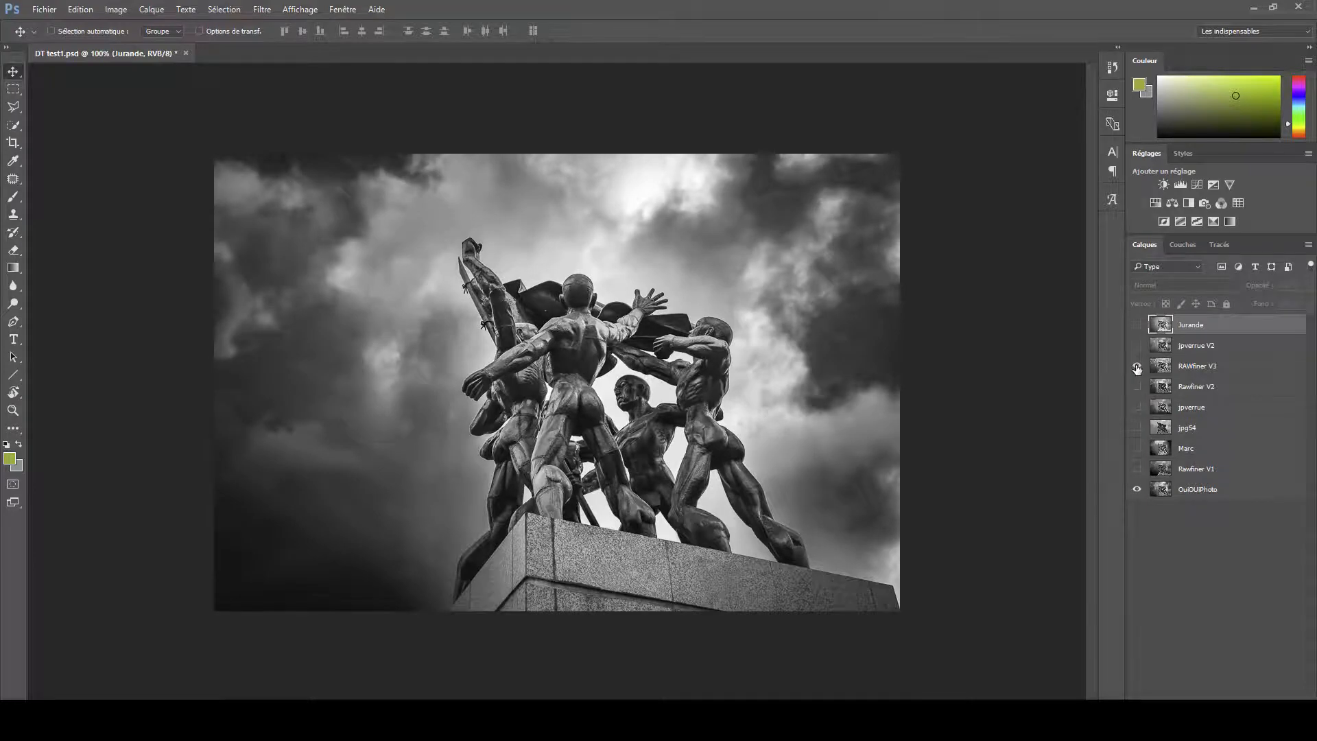
- Show and hide the RAWfiner V3 layer repeatedly to compare its sky and pedestal detail with the OuiOUiPhoto layer, leaving it hidden
left_click(1137, 368)
left_click(1137, 367)
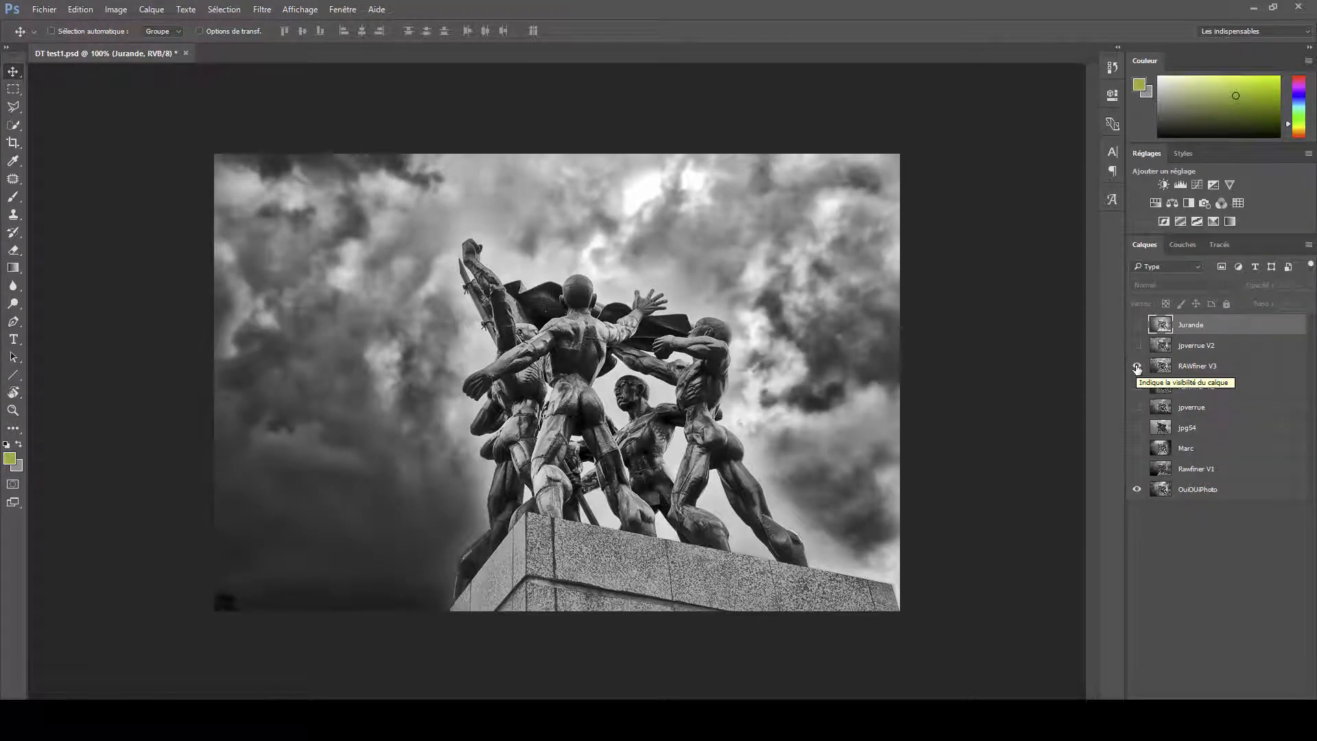
left_click(1137, 368)
left_click(1137, 368)
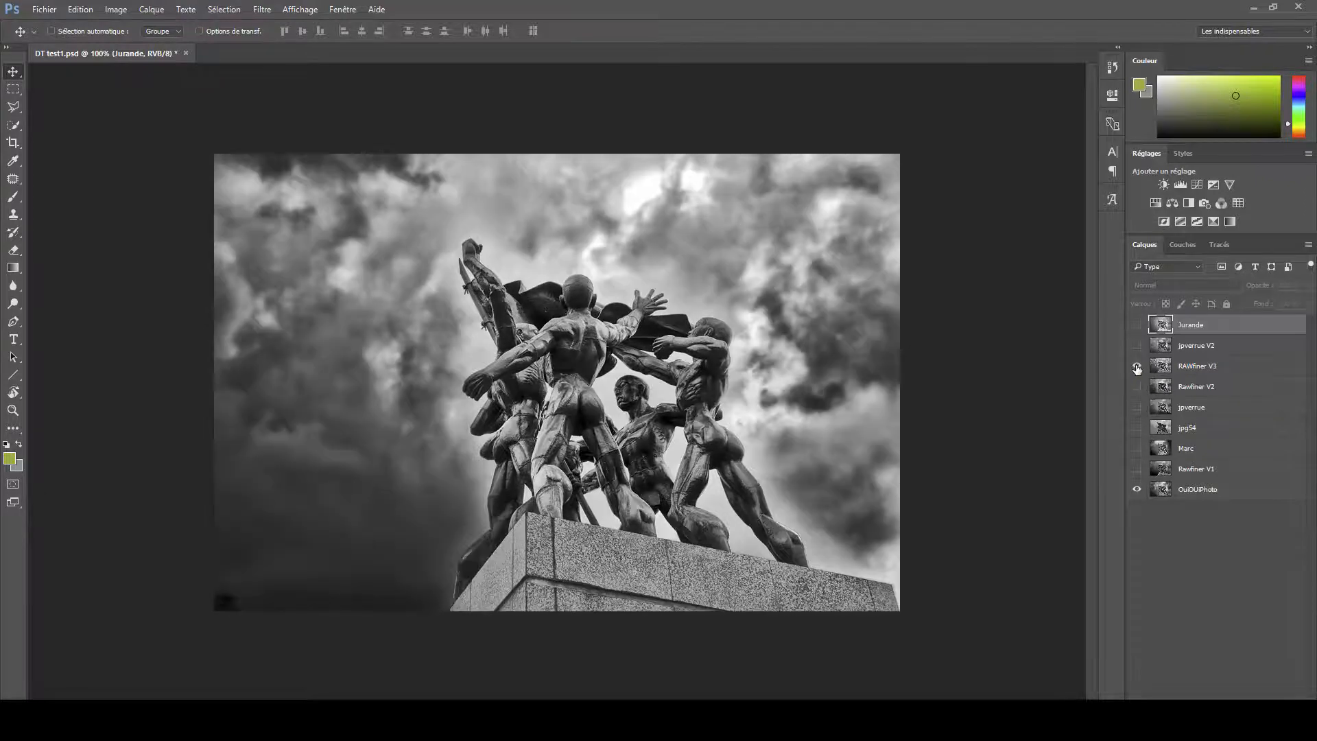
left_click(1137, 368)
left_click(1137, 368)
left_click(1137, 368)
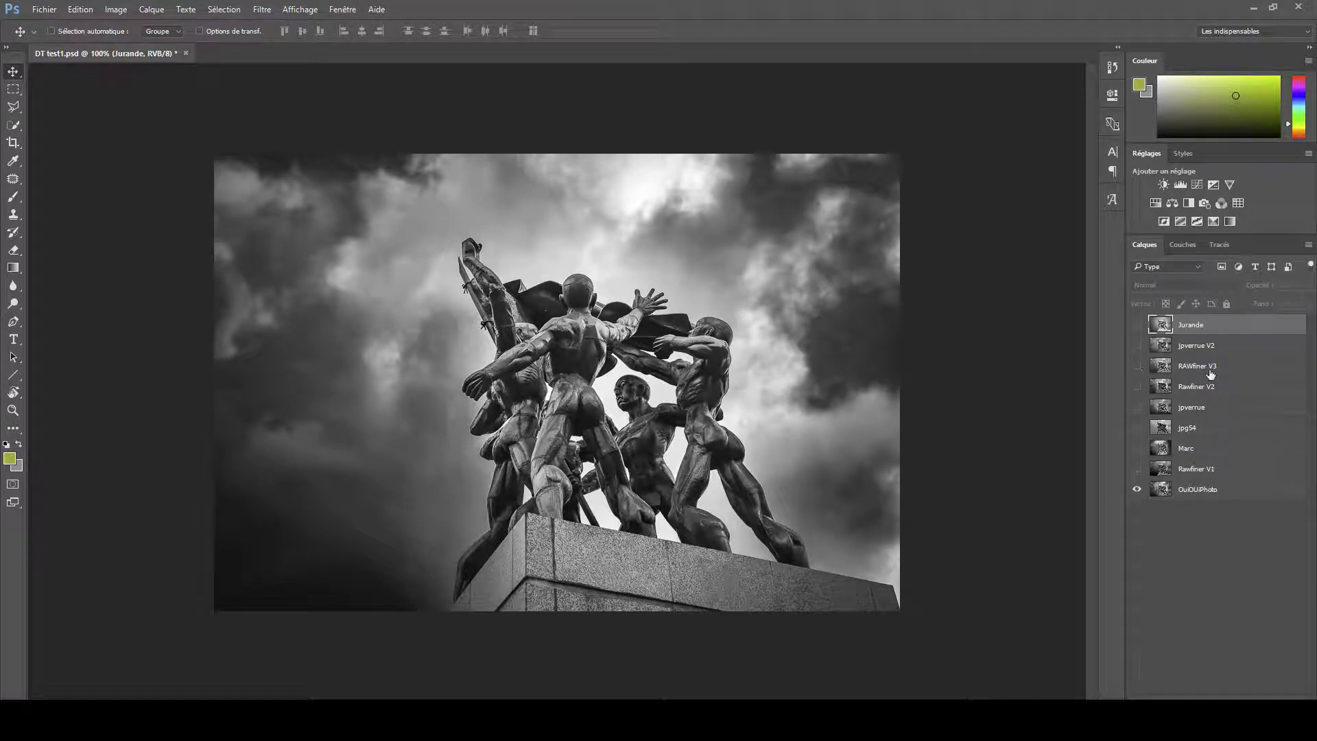
left_click(1137, 369)
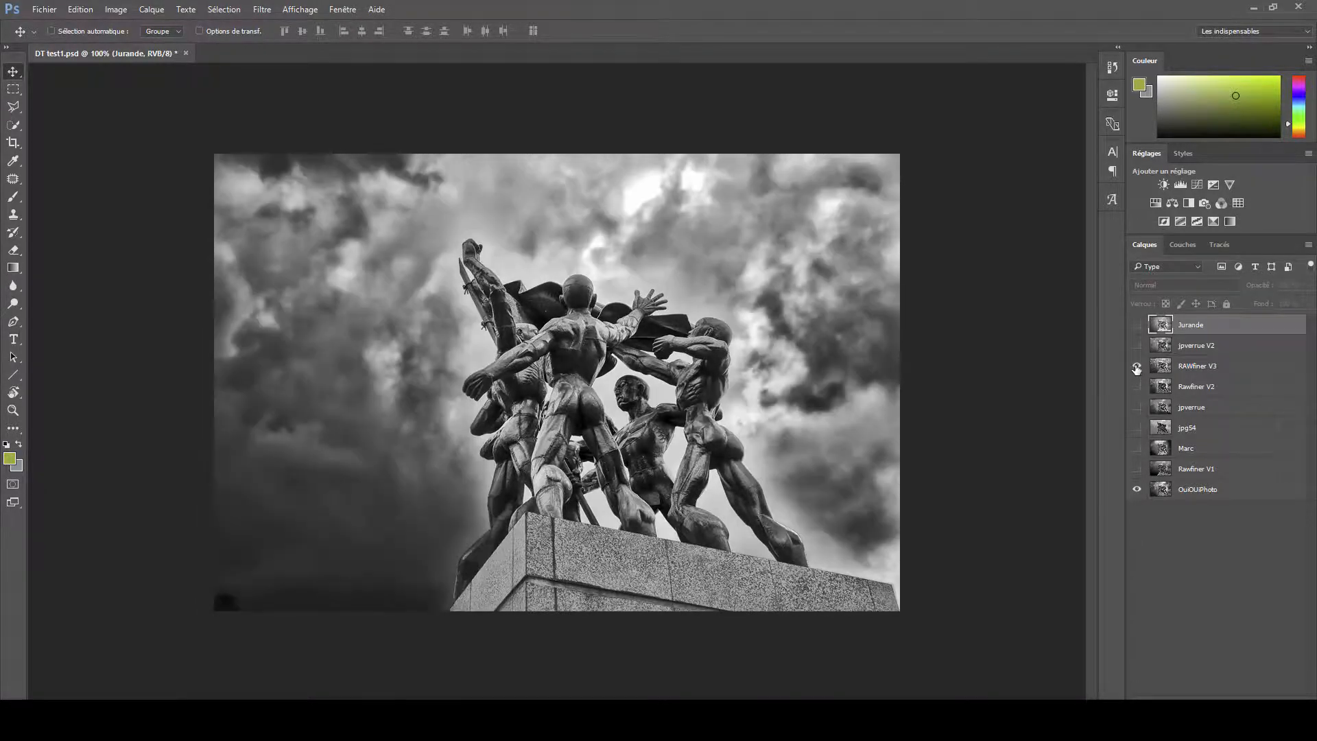
left_click(1136, 368)
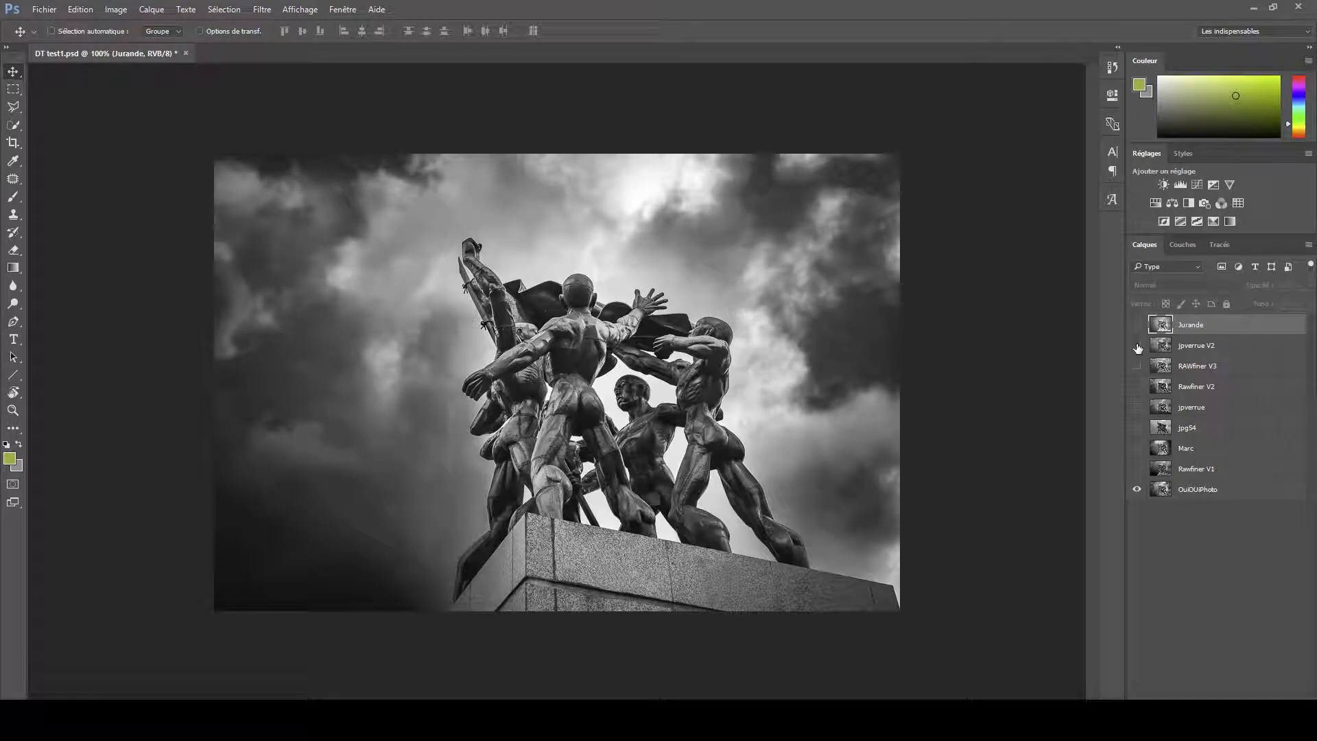
- Alternate the visibility of the layer directly above RAWfiner V3 to examine its clouds and statue tones against OuiOUiPhoto, leaving it hidden
left_click(1137, 346)
left_click(1137, 347)
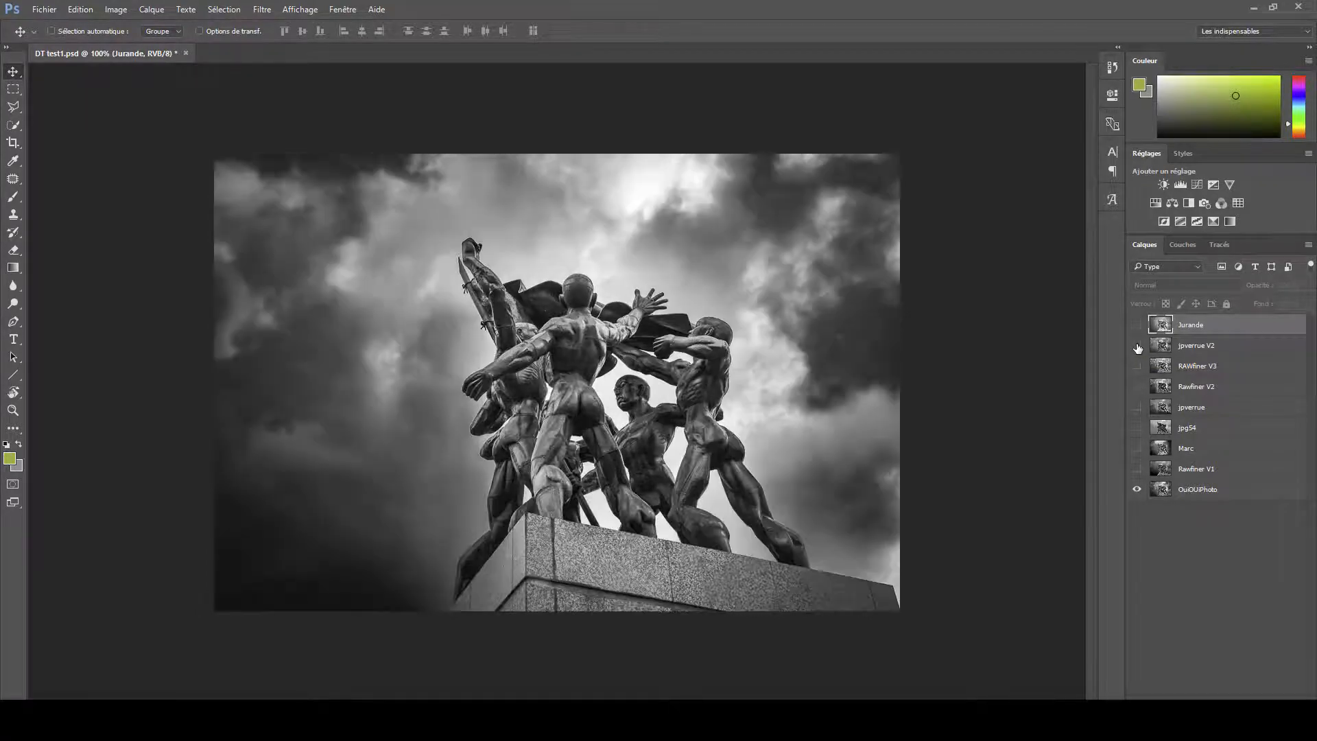
left_click(1137, 347)
left_click(1137, 346)
left_click(1137, 347)
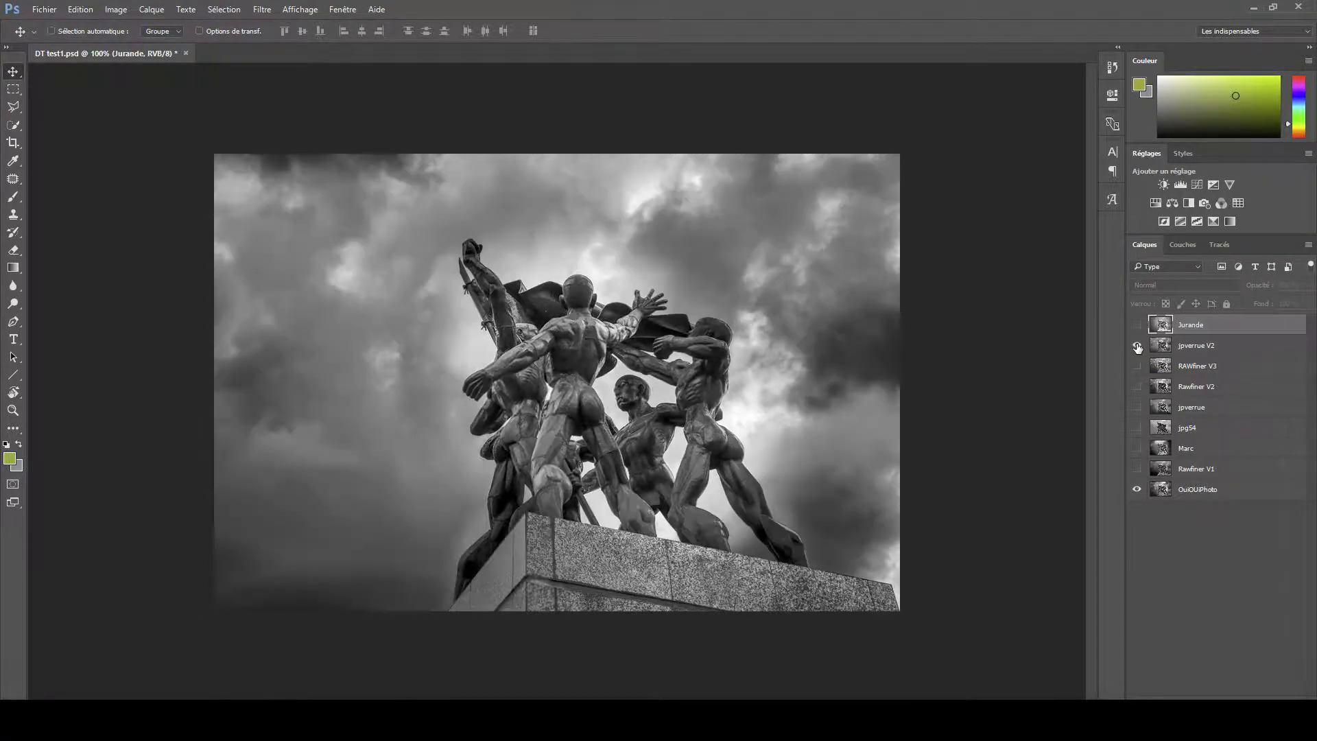
left_click(1136, 347)
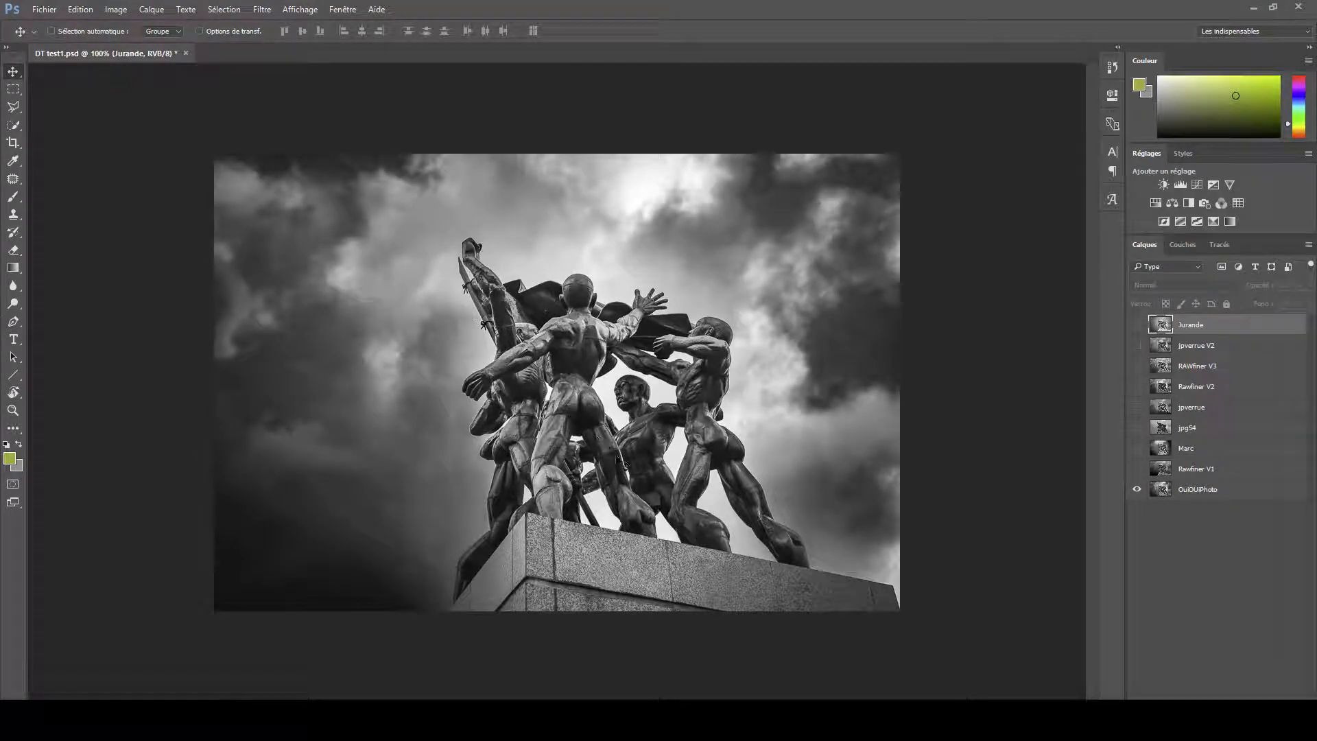
left_click(1137, 347)
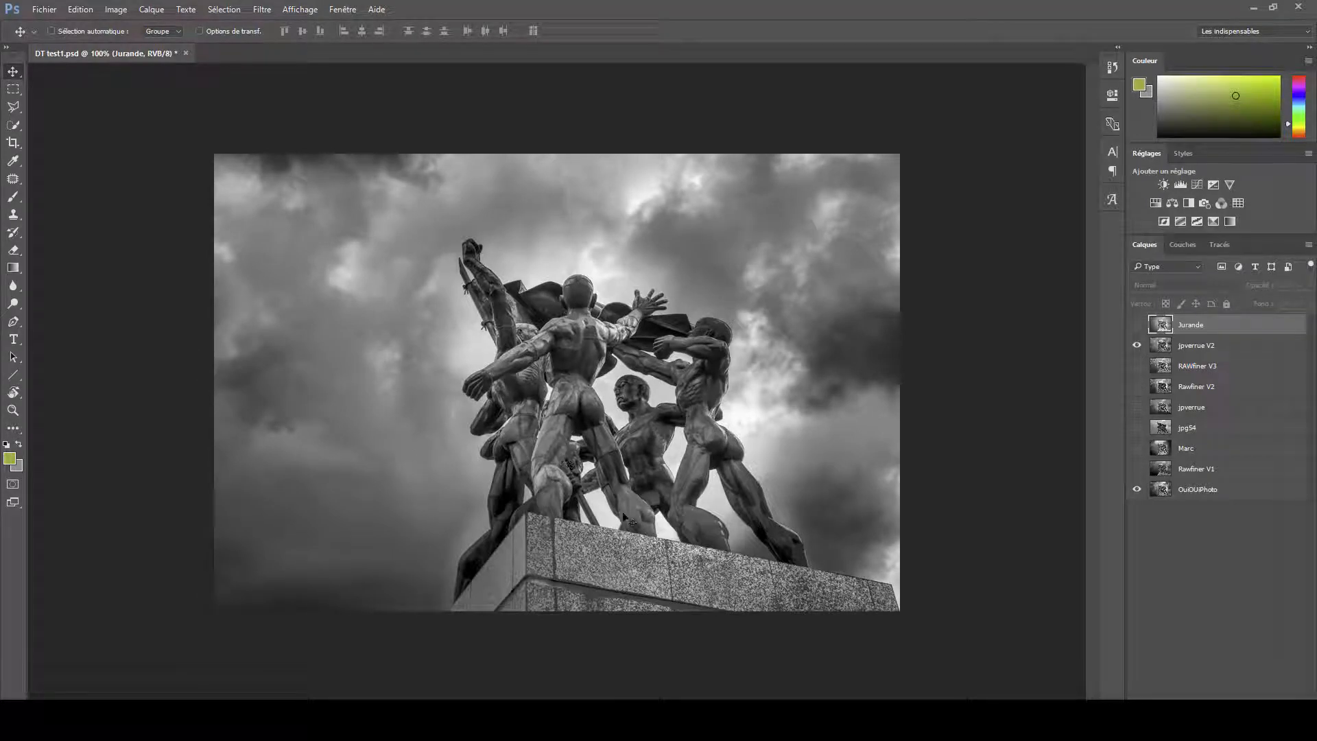
left_click(1137, 346)
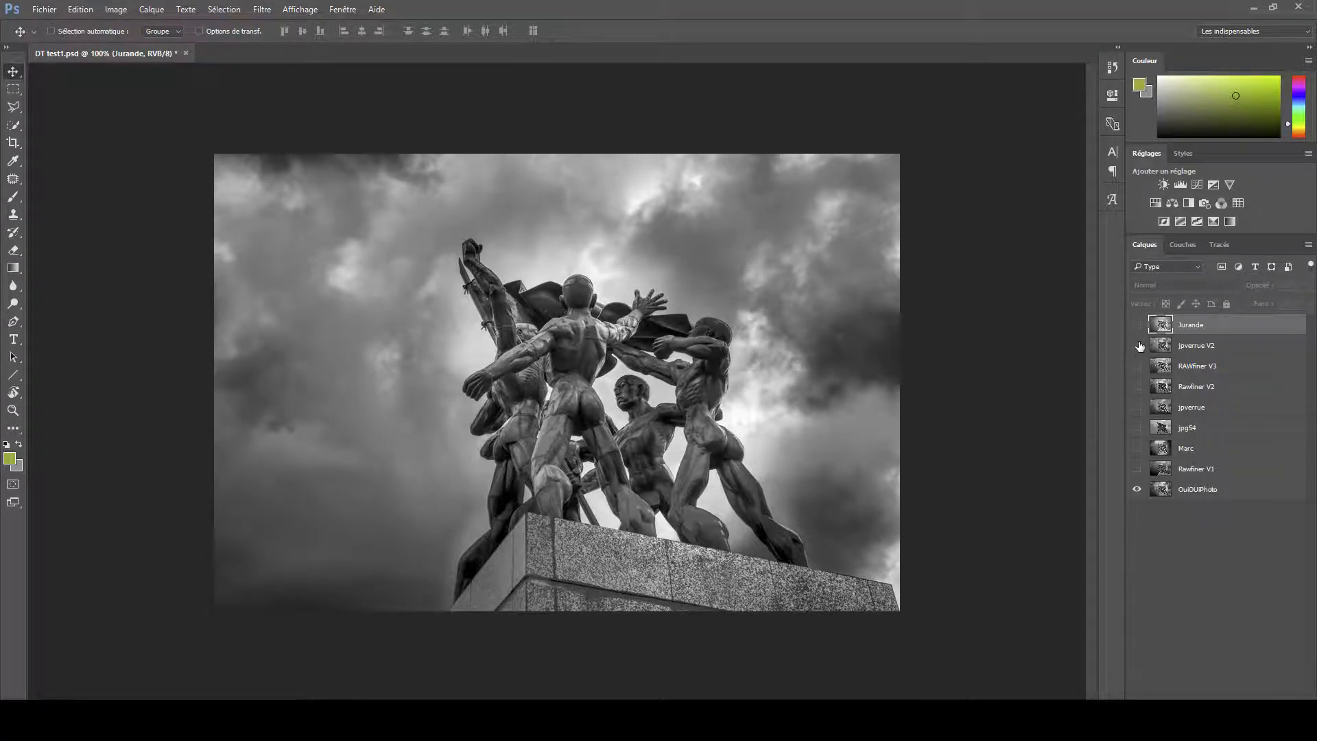
left_click(1137, 346)
left_click(1139, 346)
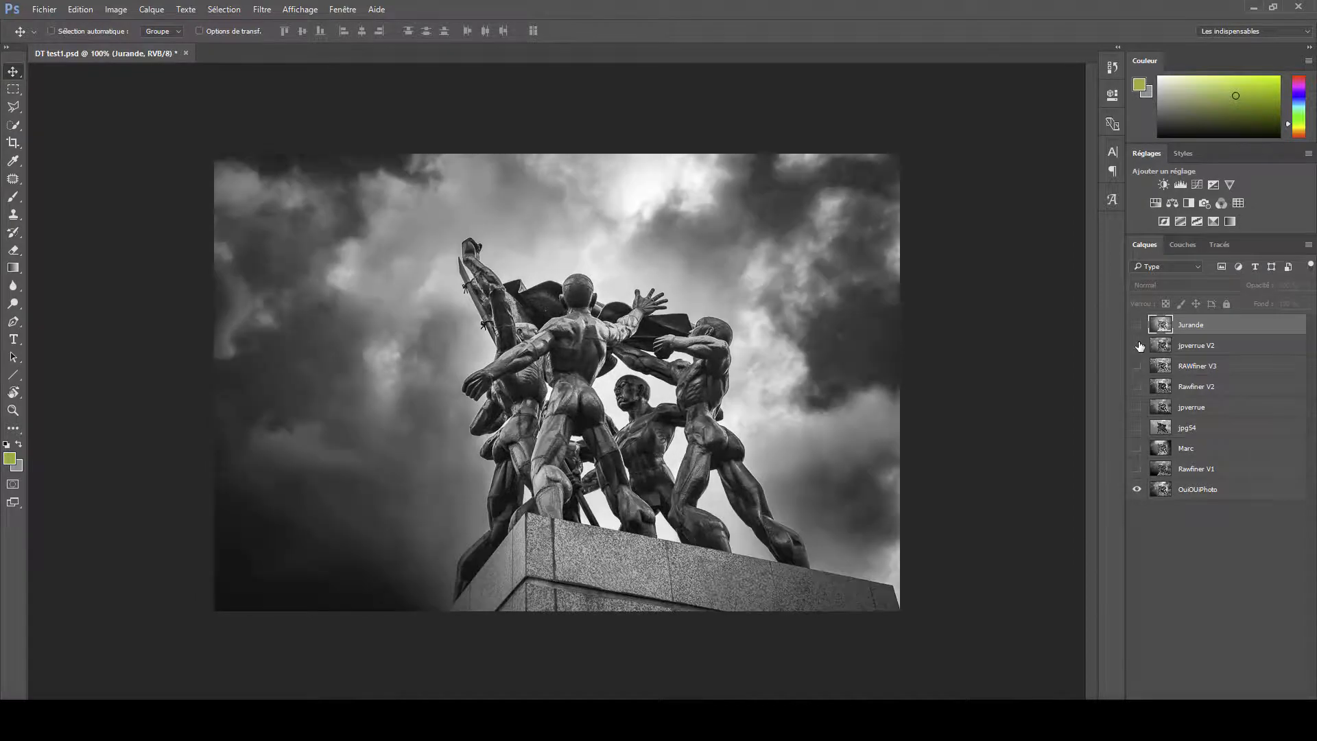
left_click(1138, 346)
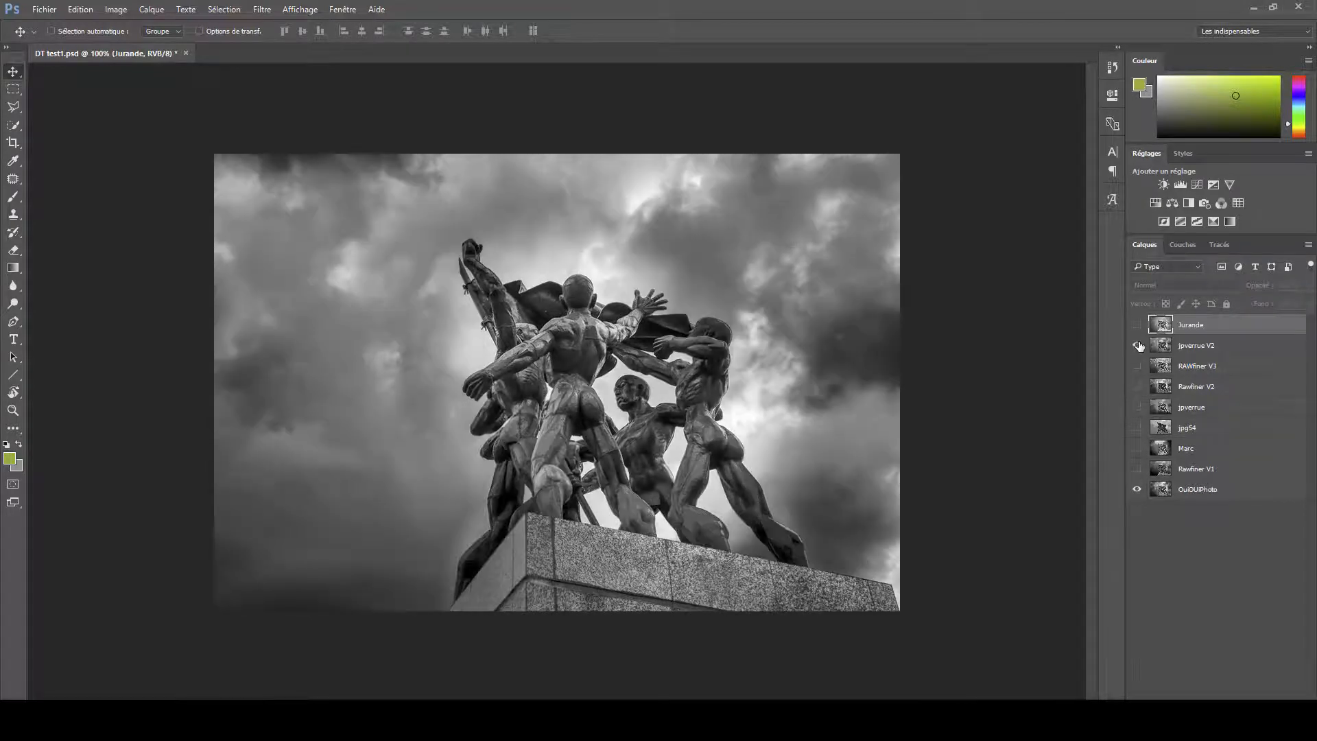
left_click(1138, 346)
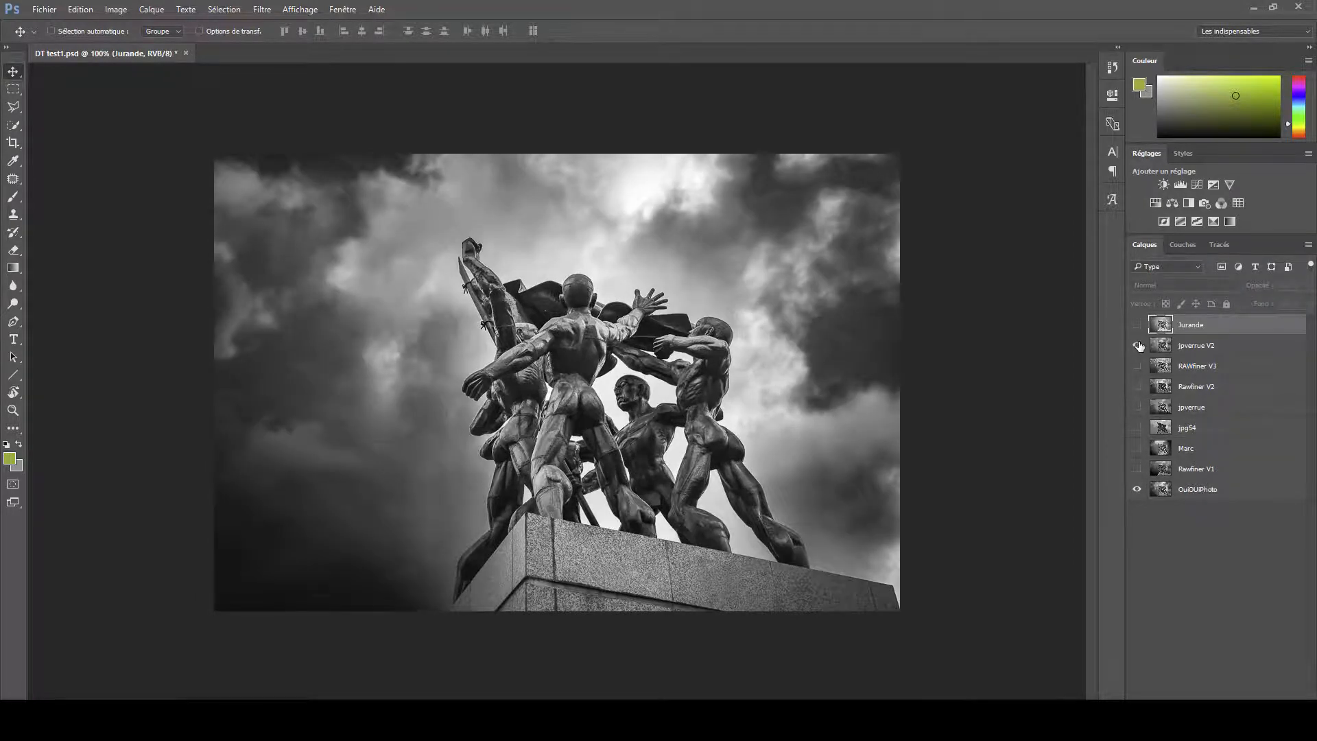
left_click(1139, 345)
left_click(1138, 346)
- Switch the topmost layer on and off to compare its pedestal brightness and sky contrast with the OuiOUiPhoto version, leaving it hidden
left_click(1136, 325)
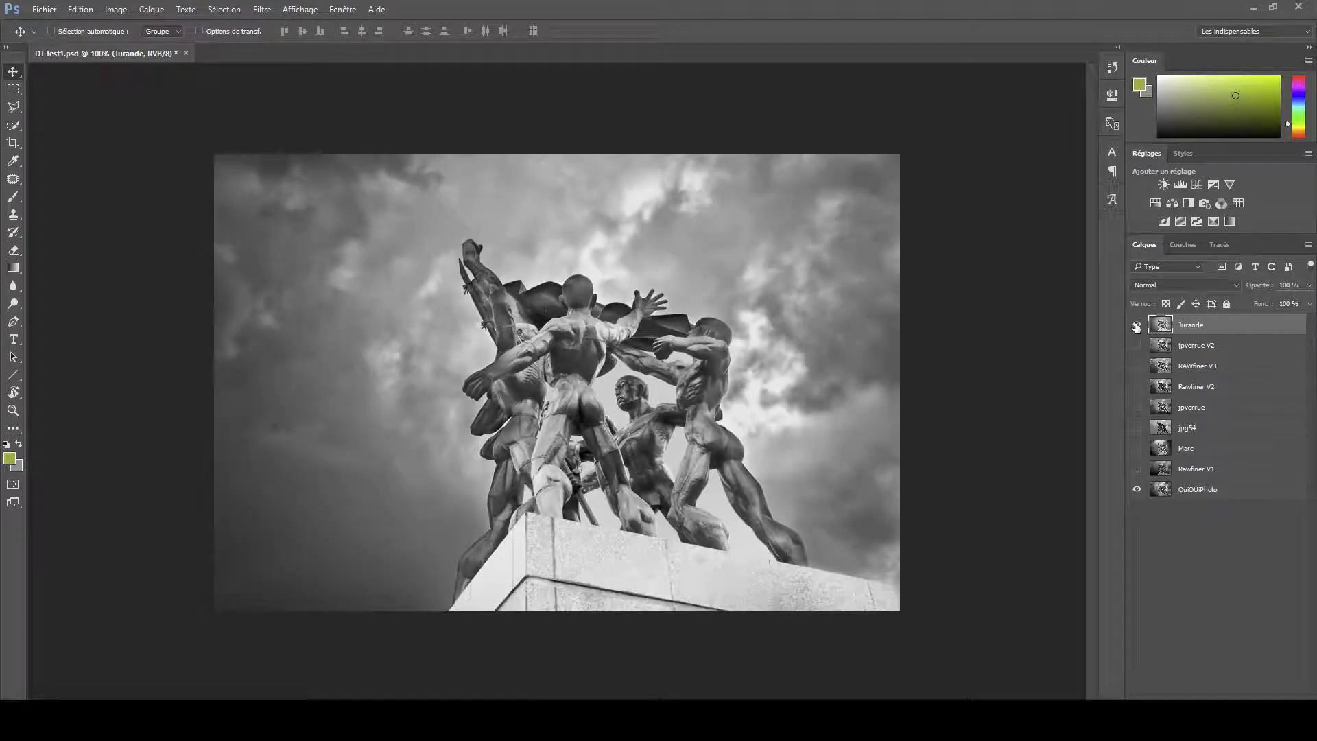
left_click(1136, 325)
left_click(1136, 325)
left_click(1136, 325)
left_click(1136, 325)
left_click(1136, 326)
left_click(1136, 326)
left_click(1136, 327)
left_click(1136, 326)
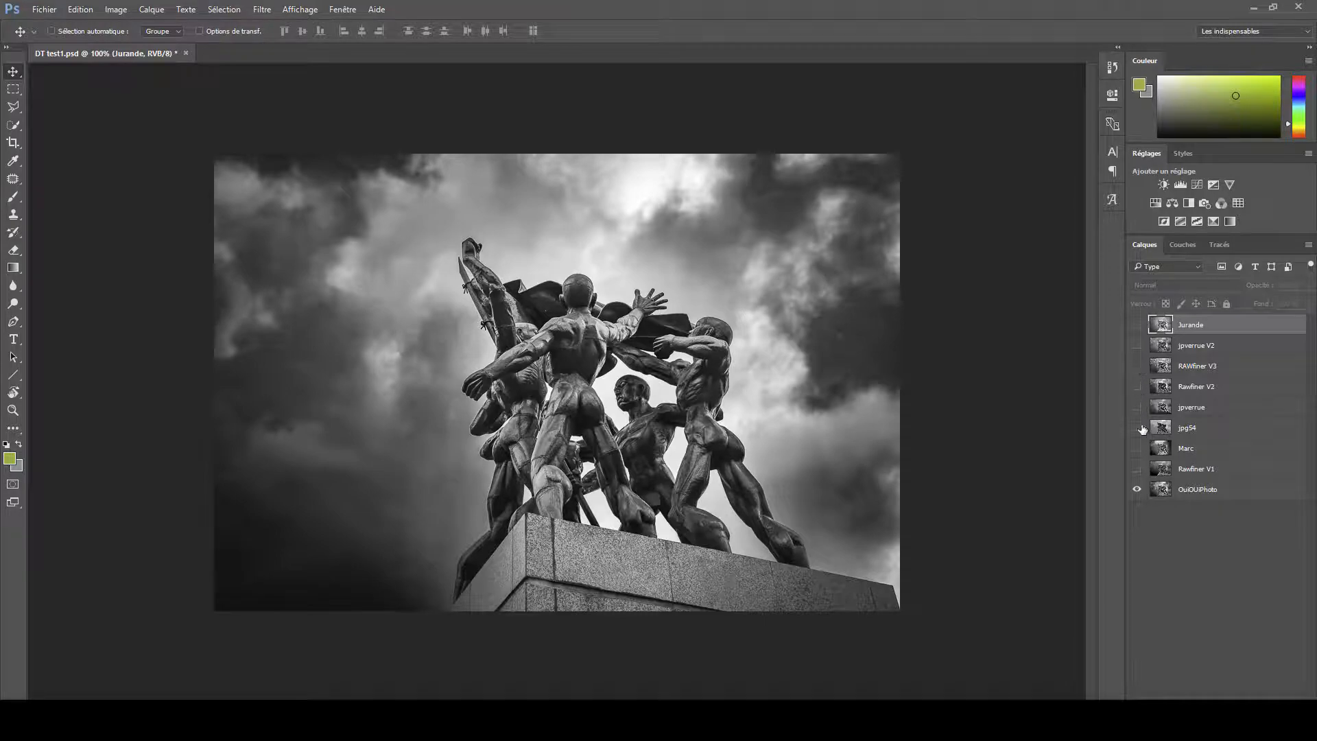
- Review Rawfiner V1, Rawfiner V2 and RAWfiner V3 one after another over OuiOUiPhoto, hiding each layer again after viewing it
left_click(1136, 469)
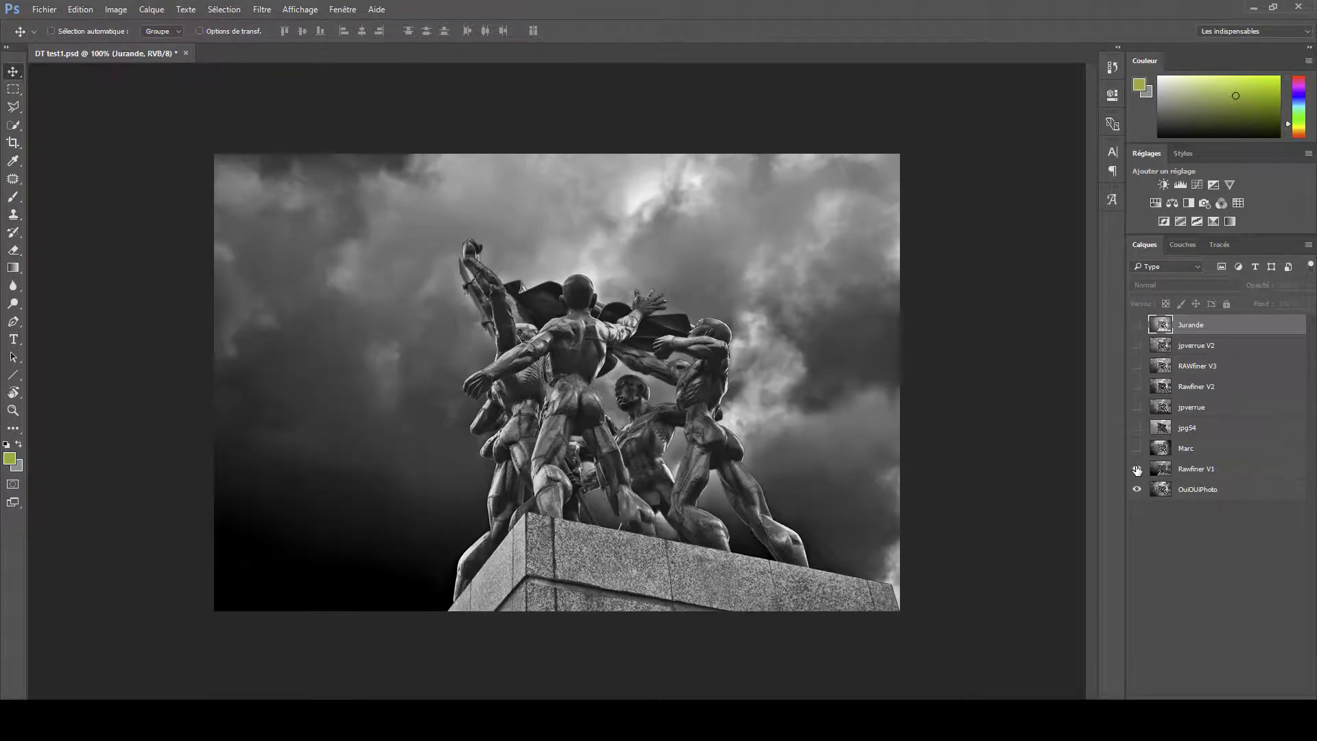
left_click(1136, 469)
left_click(1137, 387)
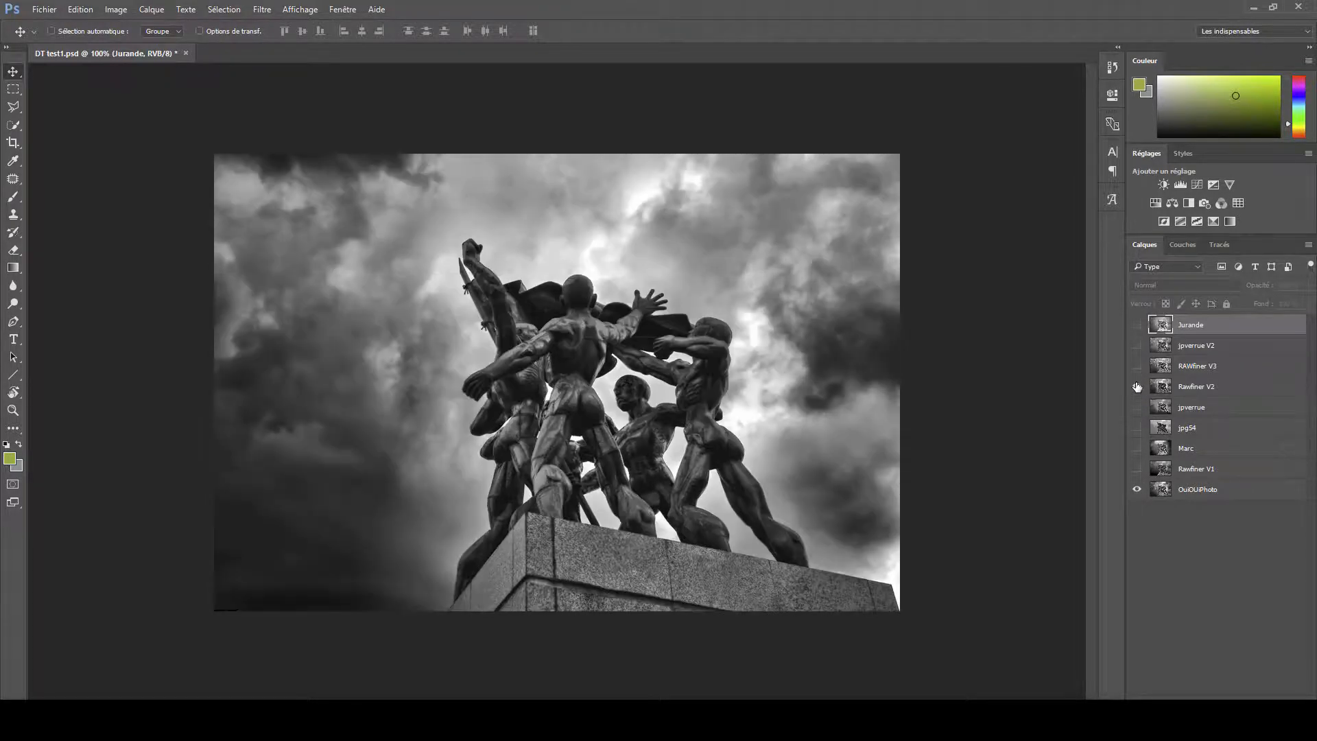
left_click(1136, 386)
left_click(1136, 365)
left_click(1136, 366)
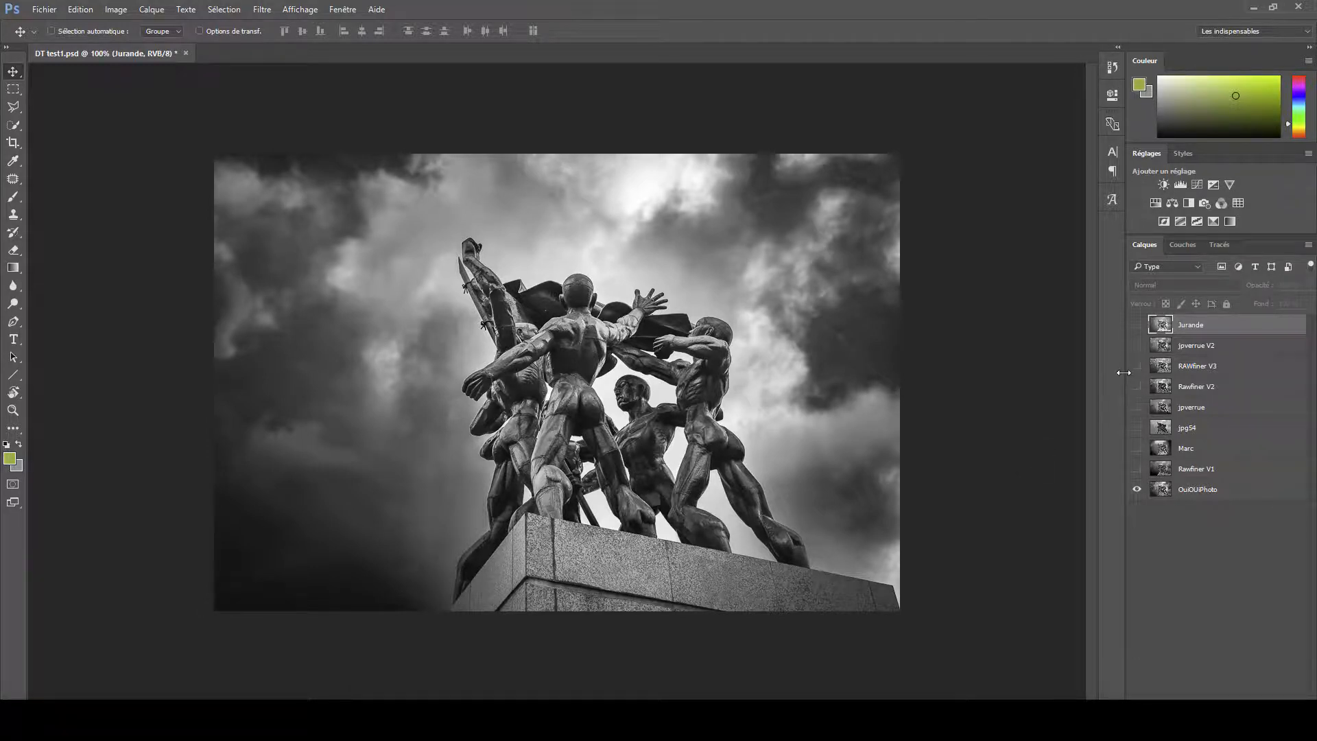
- Compare Rawfiner V1 with OuiOUiPhoto, Rawfiner V2 and RAWfiner V3 by switching their visibility, leaving V1 shown and V2 and V3 hidden
left_click(1137, 469)
left_click(1136, 469)
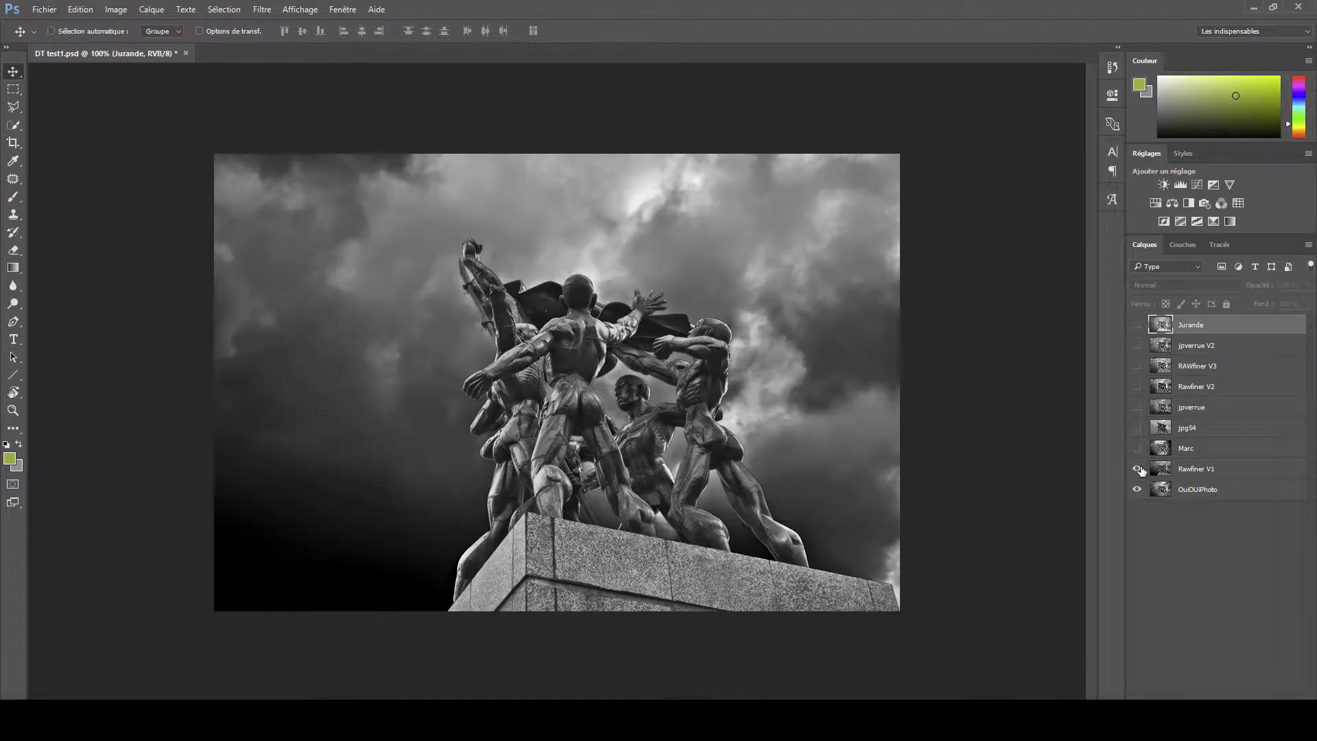
left_click(1137, 469)
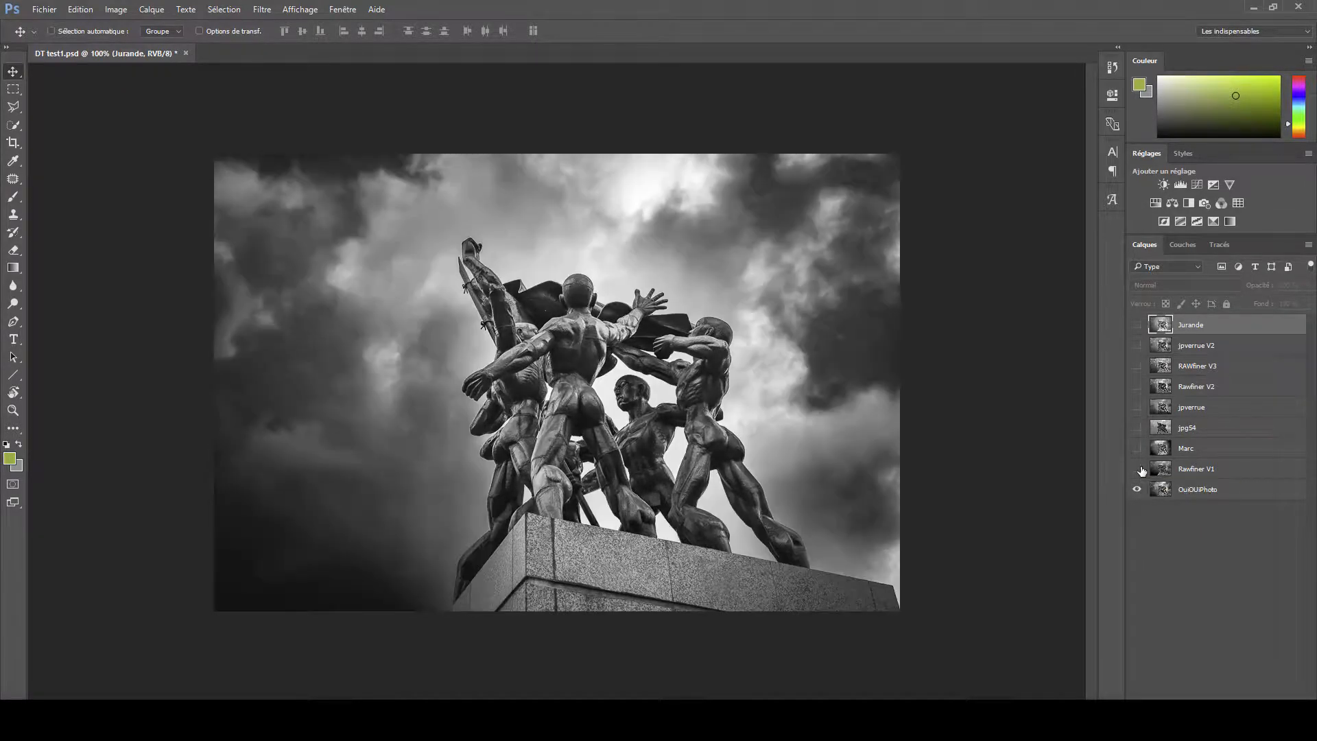
left_click(1137, 387)
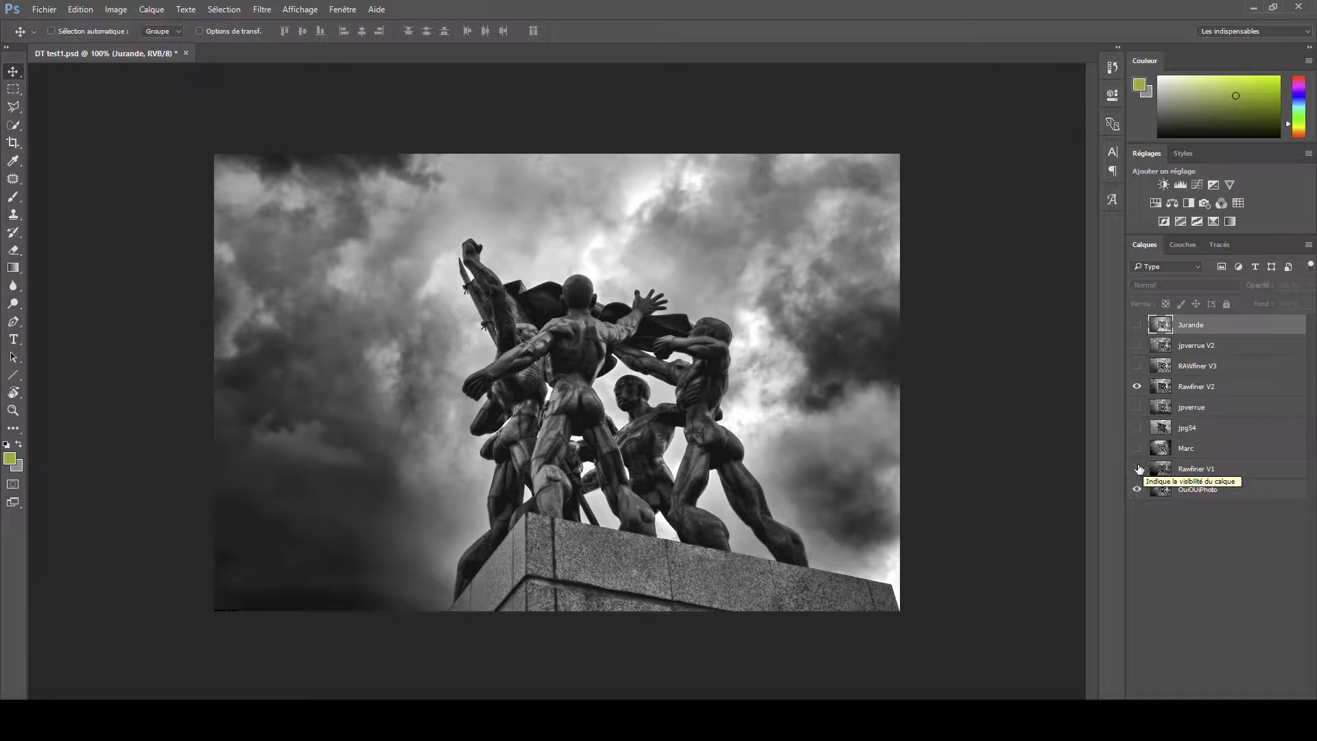
left_click(1138, 469)
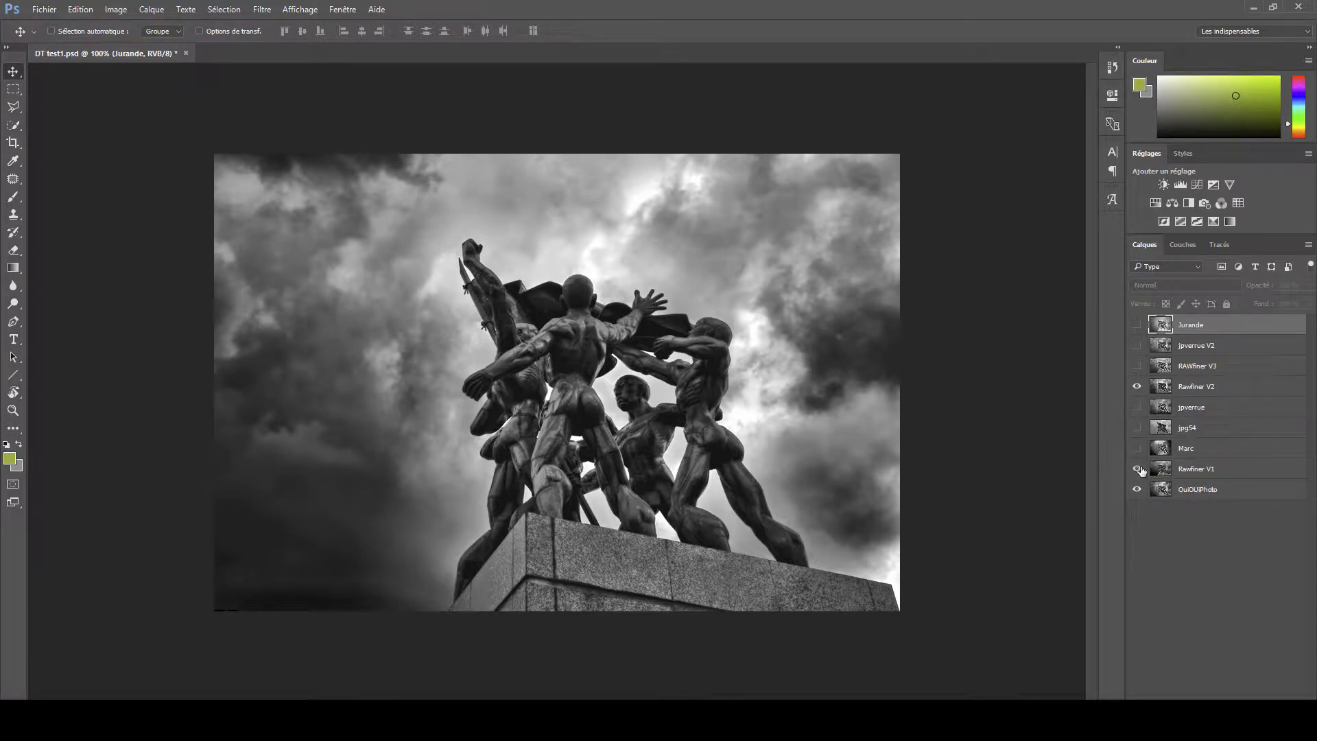
left_click(1135, 388)
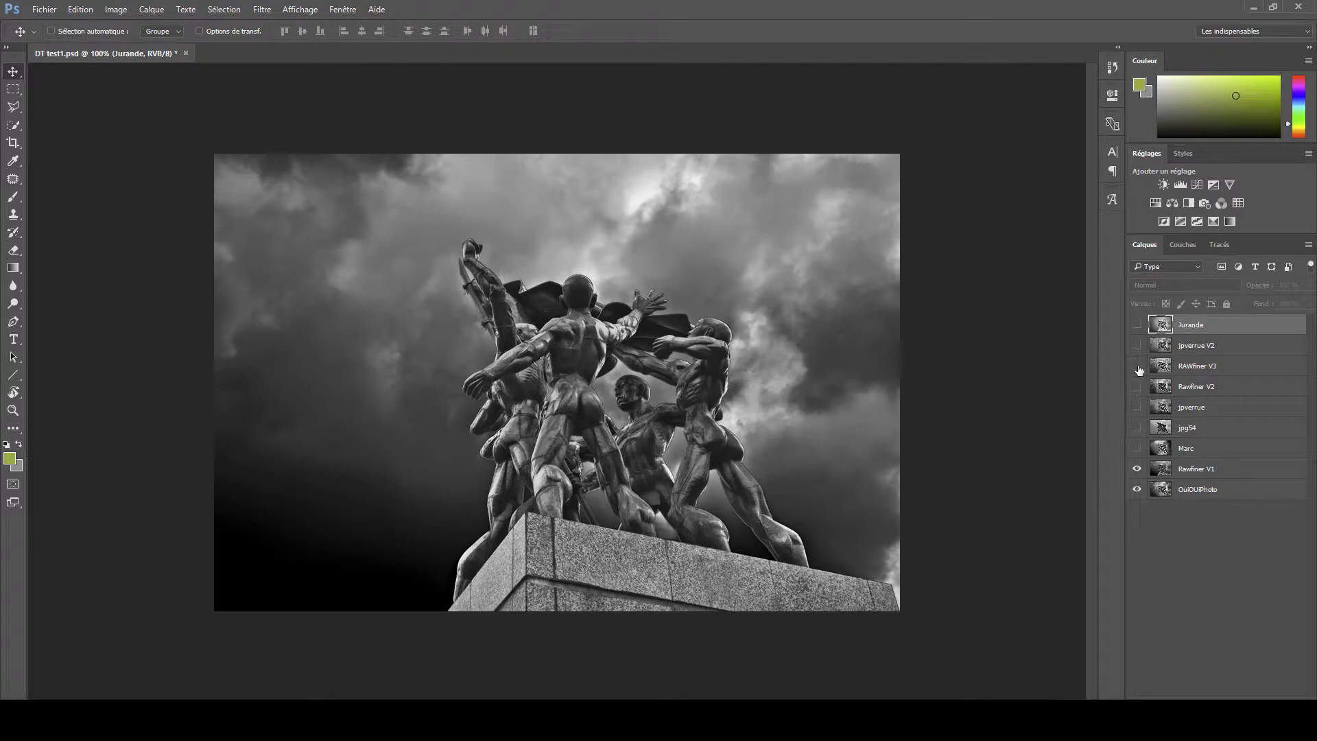
left_click(1137, 366)
left_click(1137, 367)
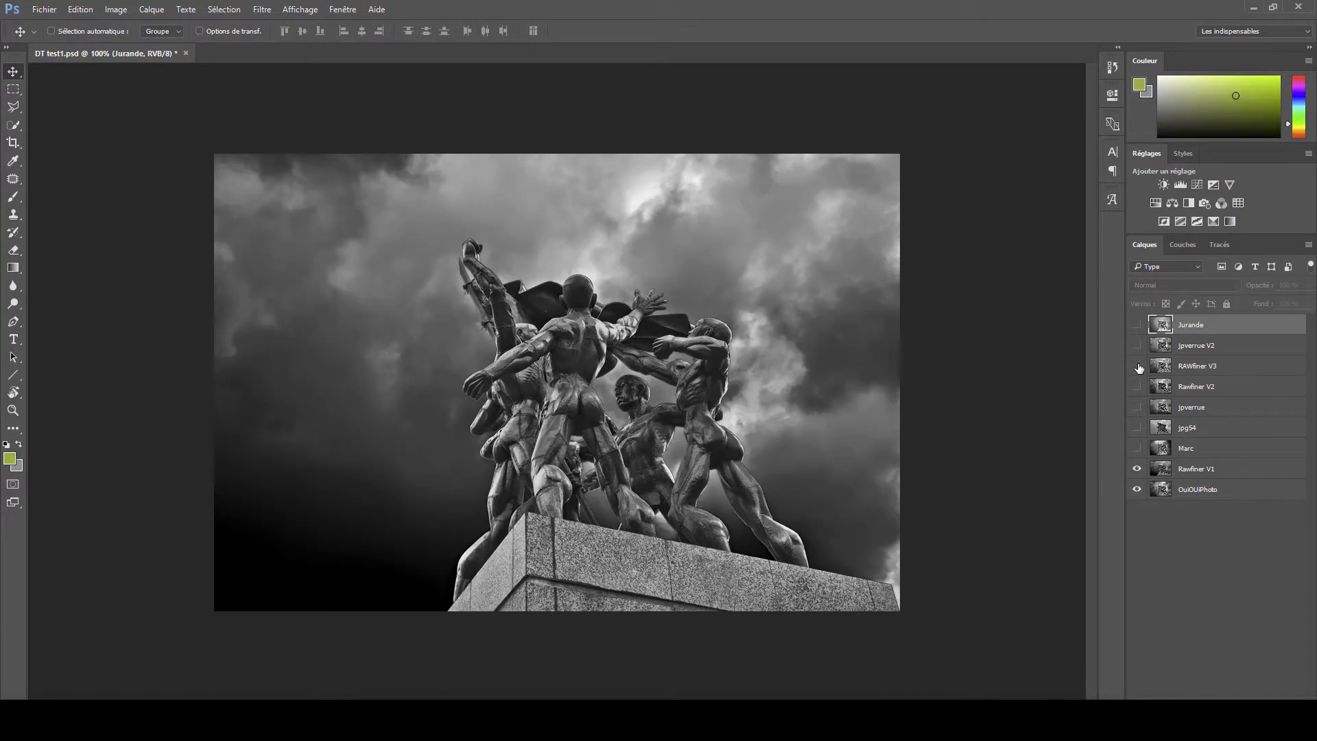